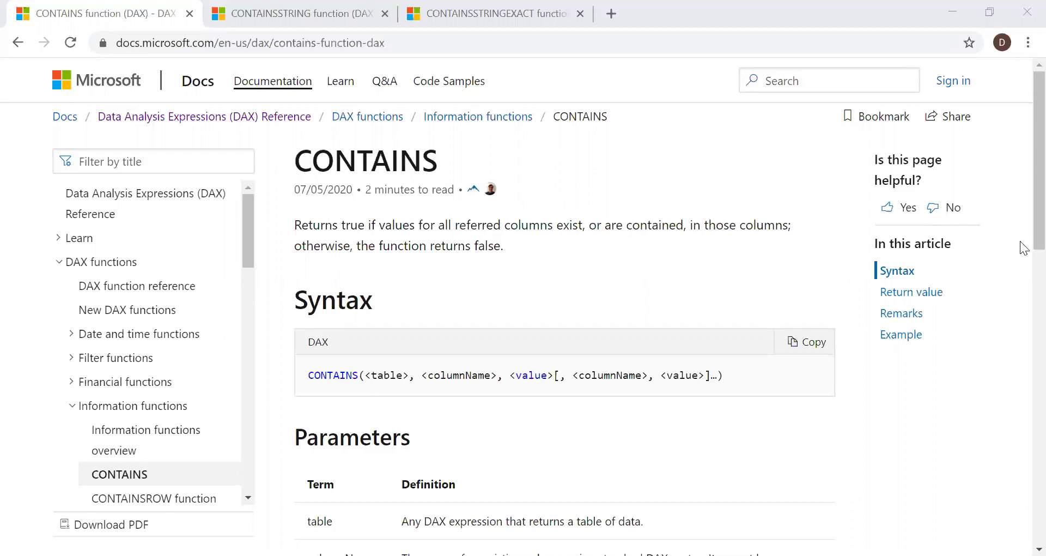
# Review the table, columnName and value parameters in the CONTAINS function reference.
pyautogui.scroll(-3, 329, 294)
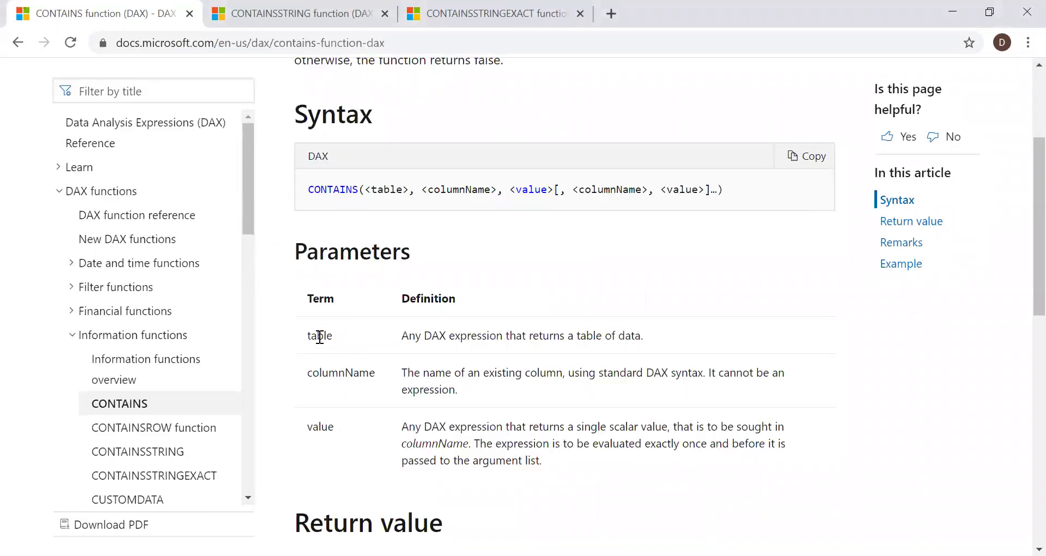
pyautogui.moveTo(308, 334); pyautogui.dragTo(329, 333)
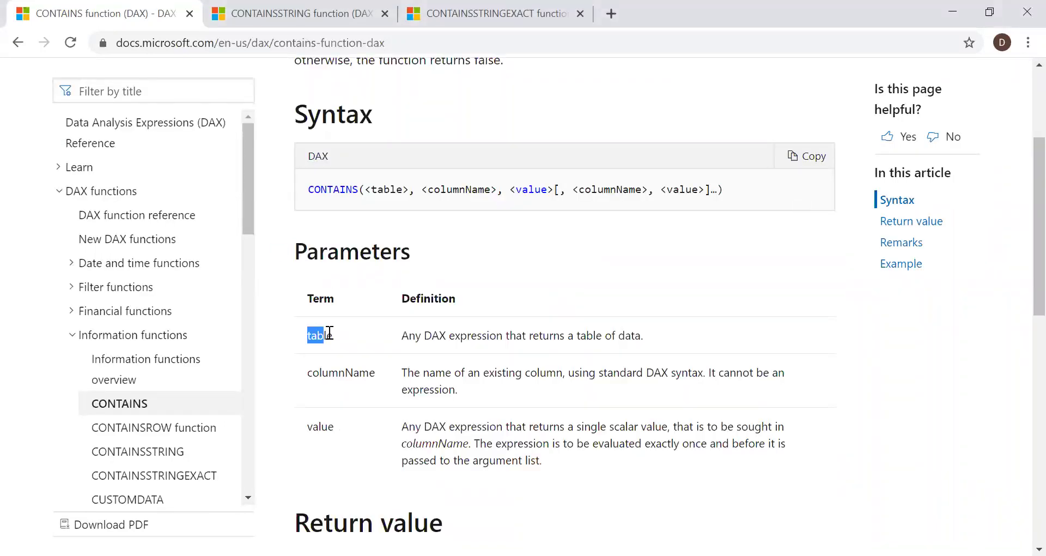
pyautogui.doubleClick(339, 374)
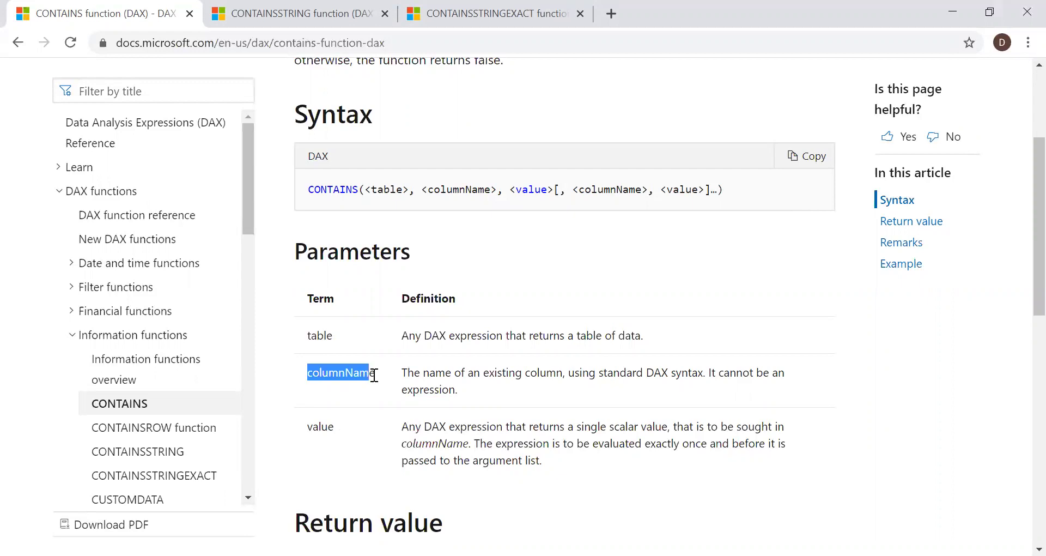
pyautogui.doubleClick(329, 426)
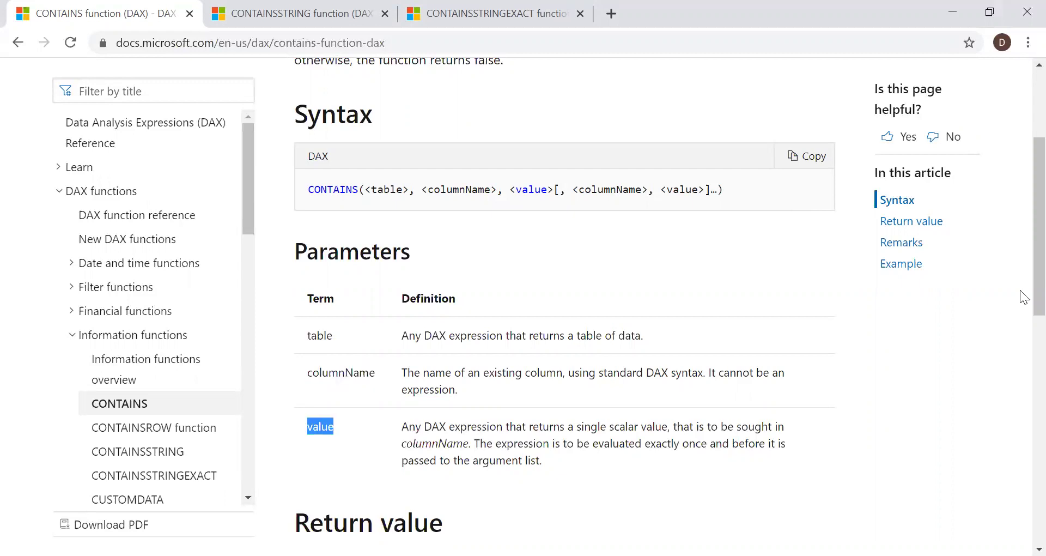
pyautogui.scroll(1, 1020, 316)
pyautogui.scroll(-3, 1024, 332)
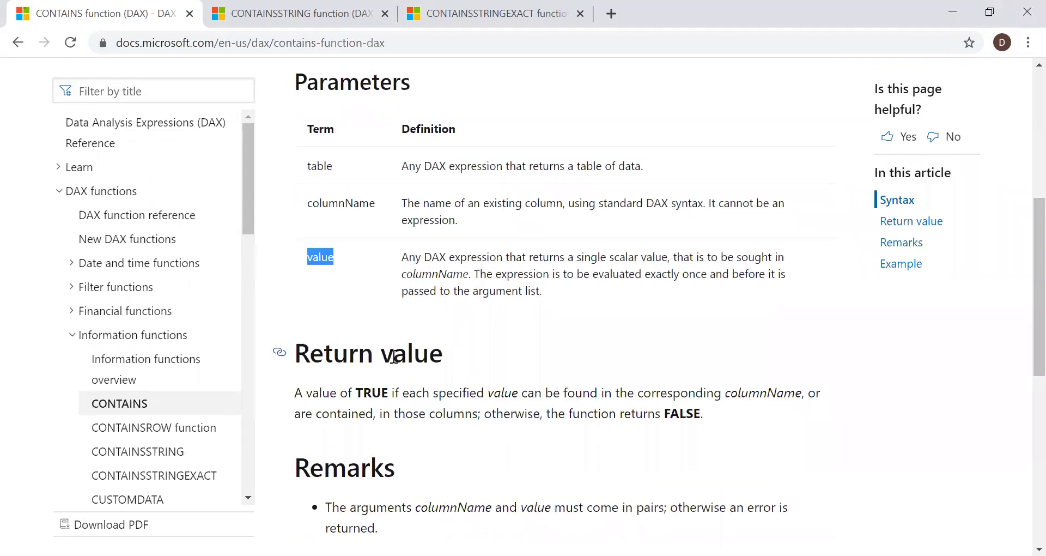
pyautogui.scroll(5, 1021, 144)
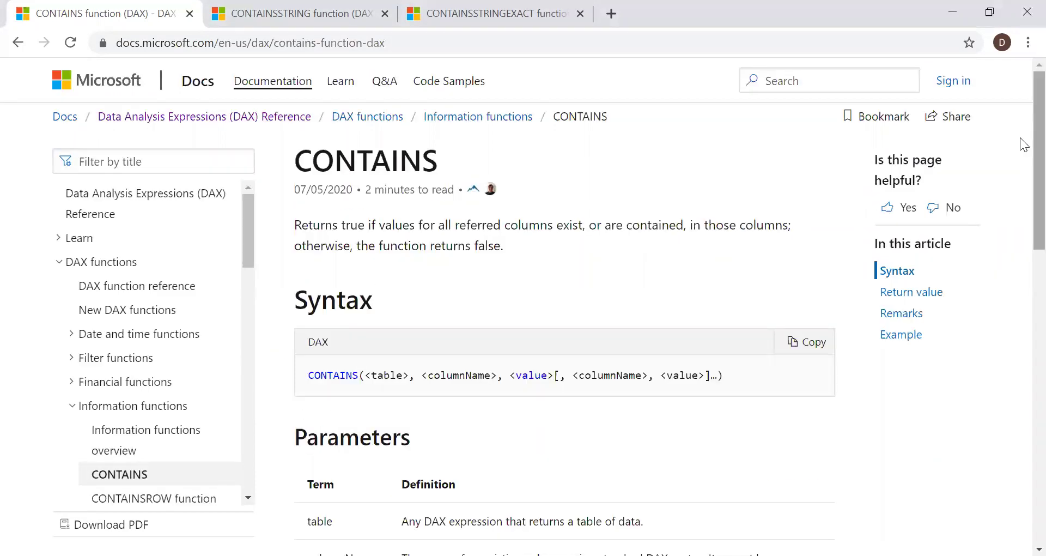
# Compare the CONTAINSSTRING and CONTAINSSTRINGEXACT references, then return to the CONTAINS page.
pyautogui.click(289, 16)
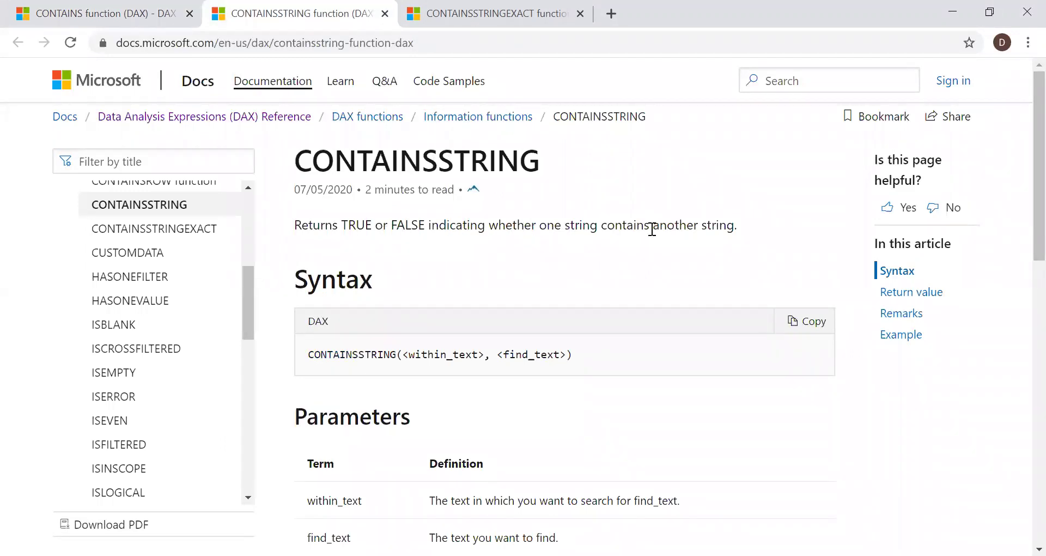
pyautogui.scroll(-1, 1022, 206)
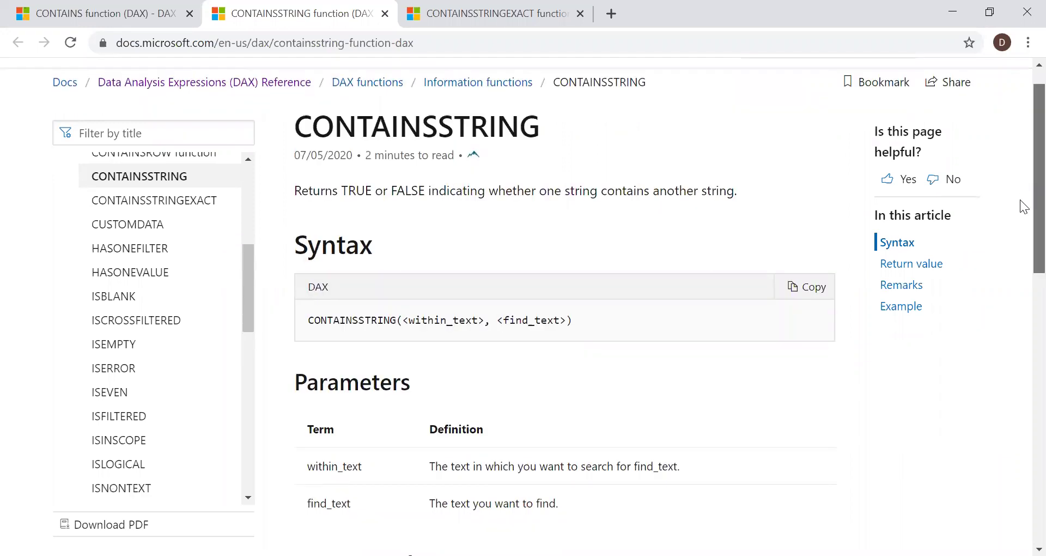
pyautogui.scroll(-1, 1023, 206)
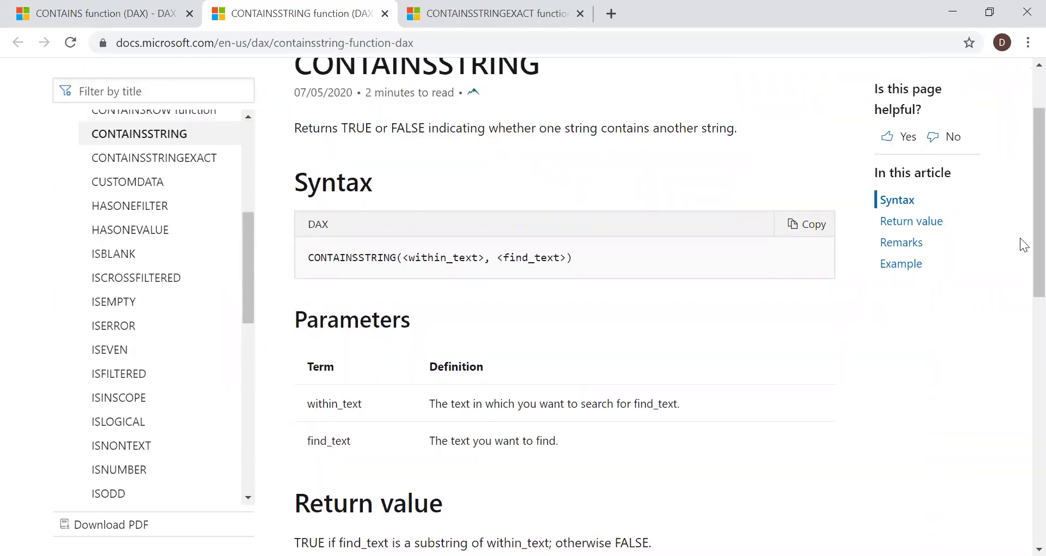
pyautogui.scroll(2, 1021, 233)
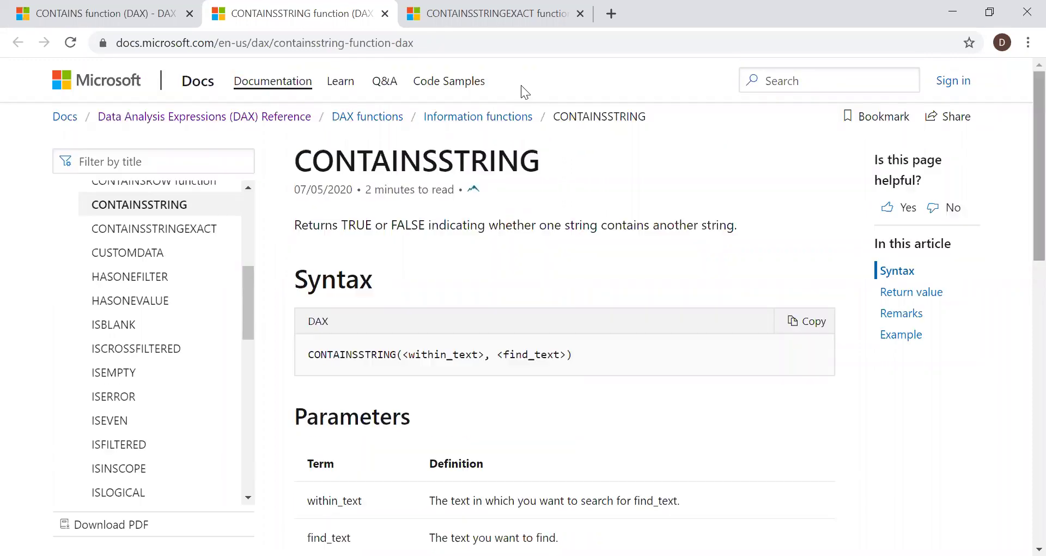
pyautogui.click(481, 14)
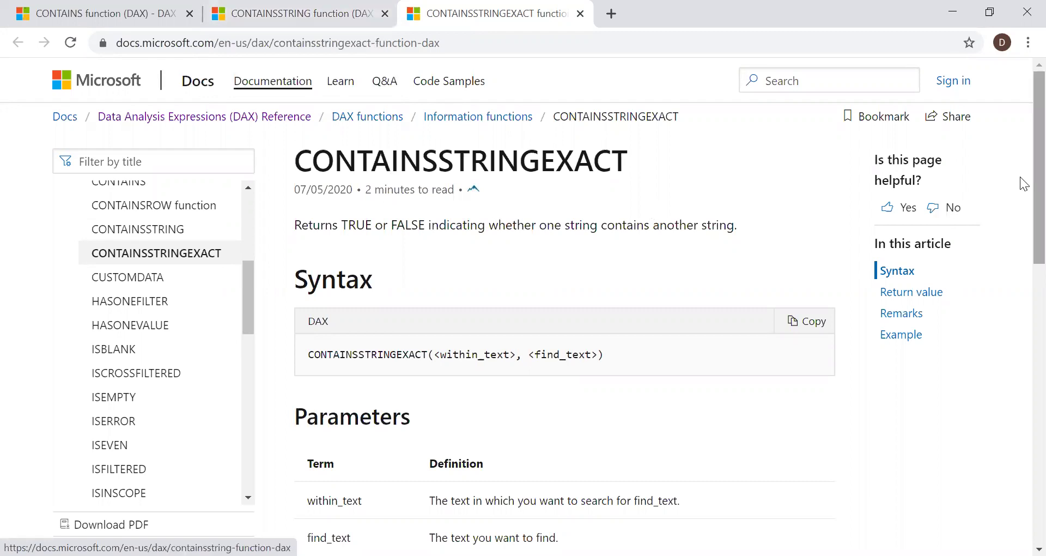
pyautogui.click(314, 16)
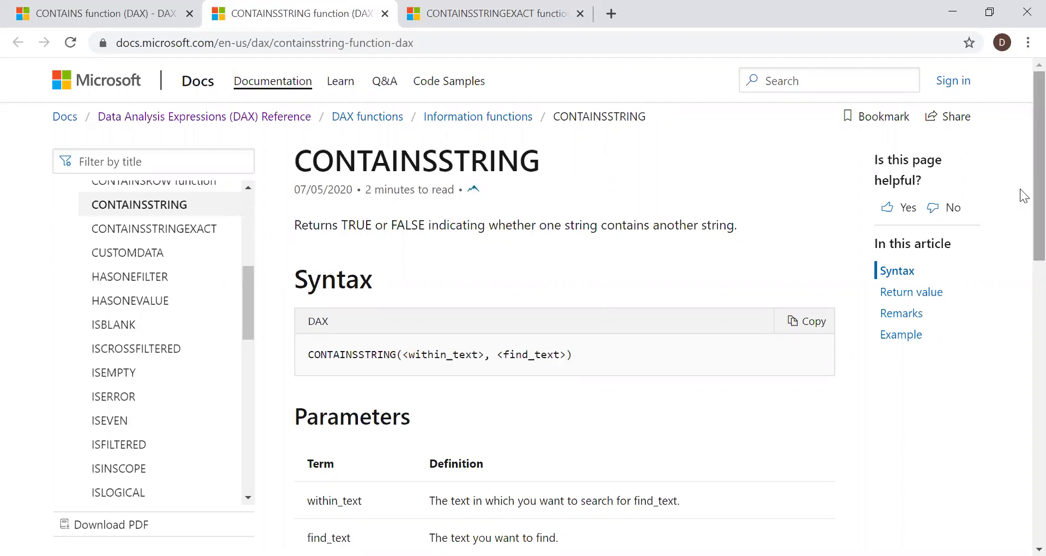
pyautogui.click(72, 20)
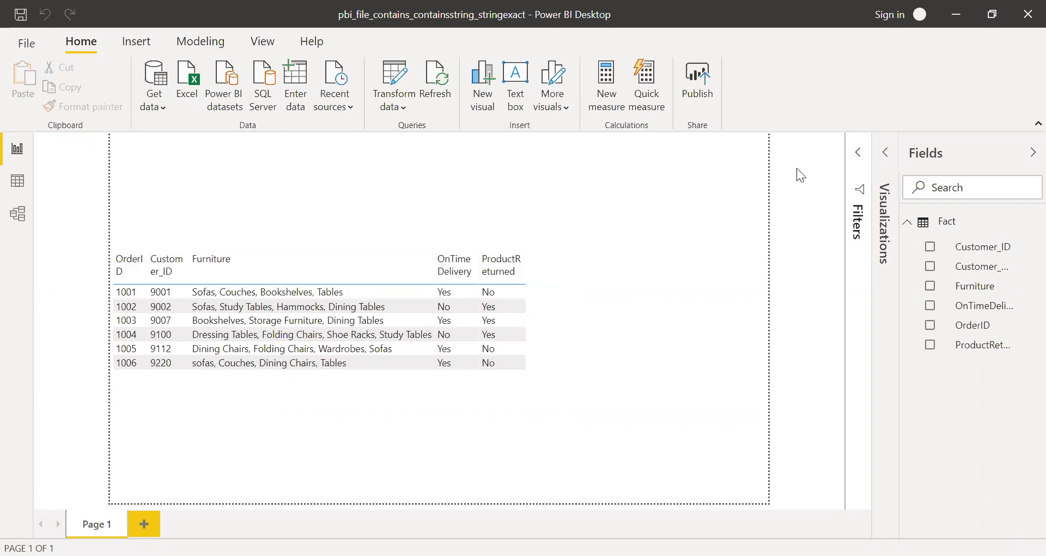
# Add a new measure to the Fact table and name it contains_ex1.
pyautogui.rightClick(985, 234)
pyautogui.click(946, 241)
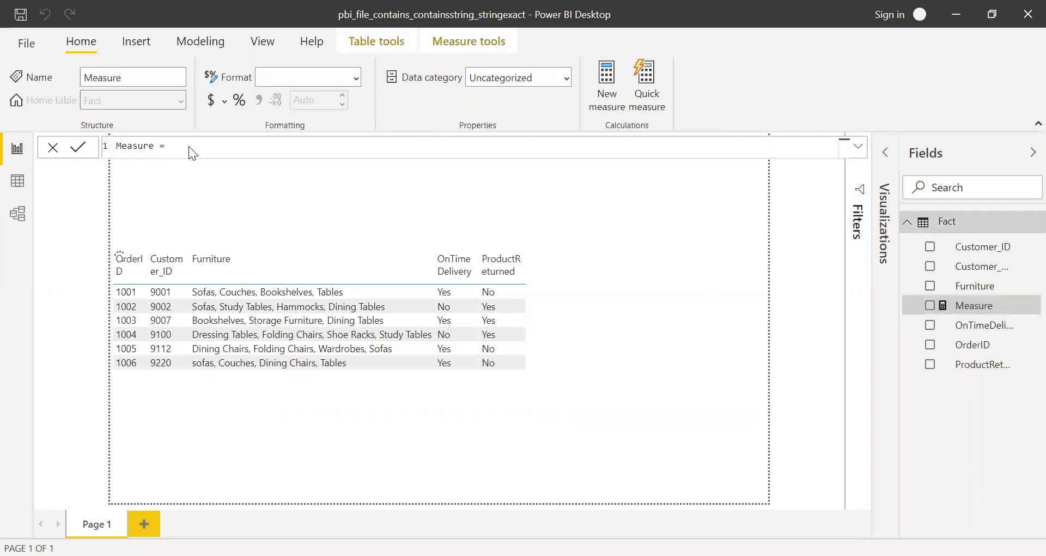
pyautogui.tripleClick(152, 152)
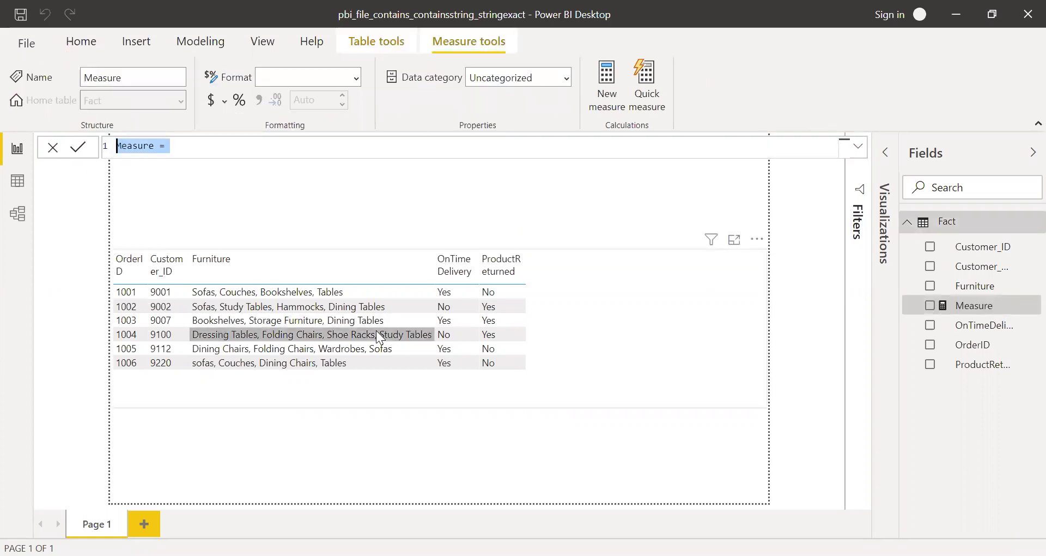
pyautogui.write('contains')
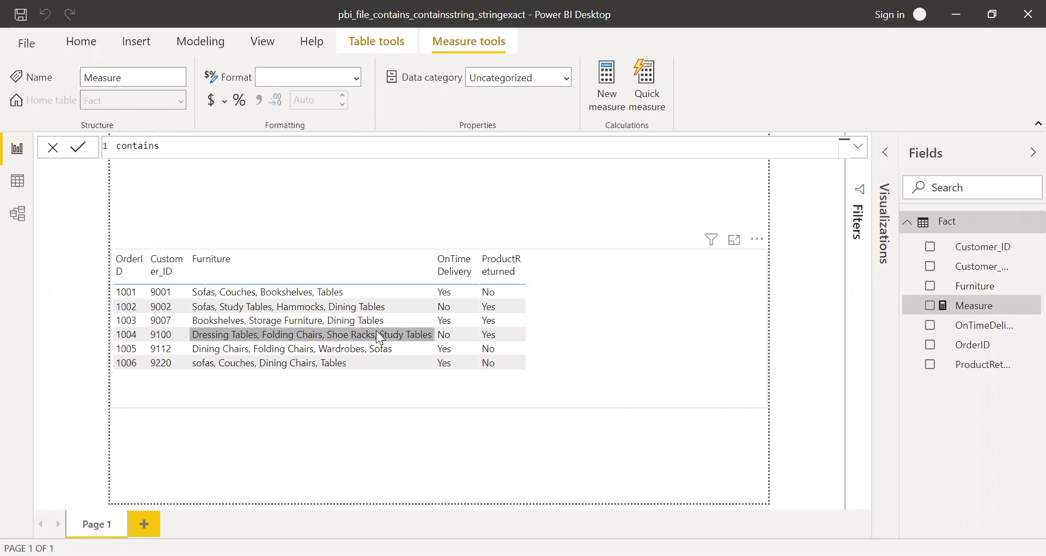
pyautogui.write('_e')
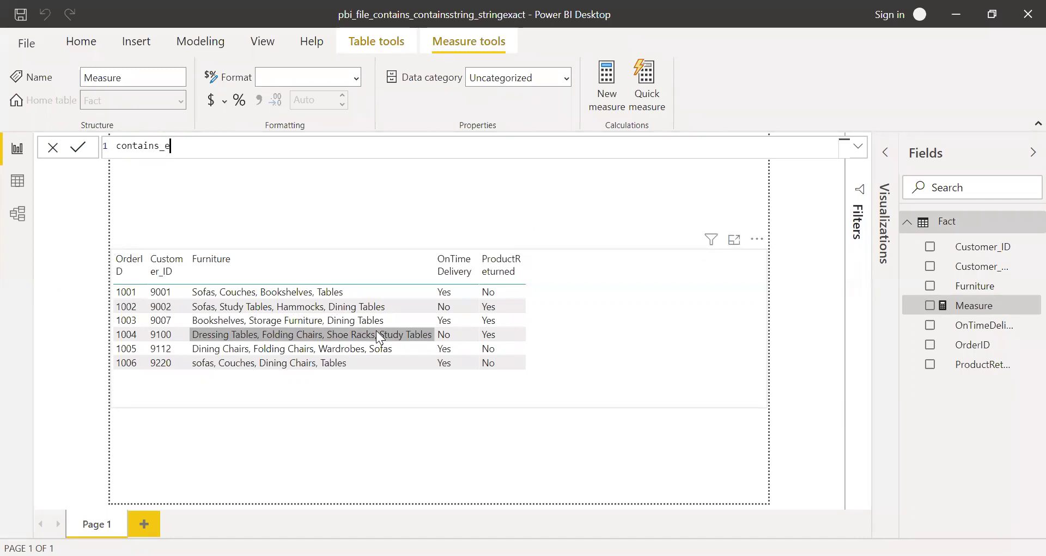
pyautogui.write('x1 =')
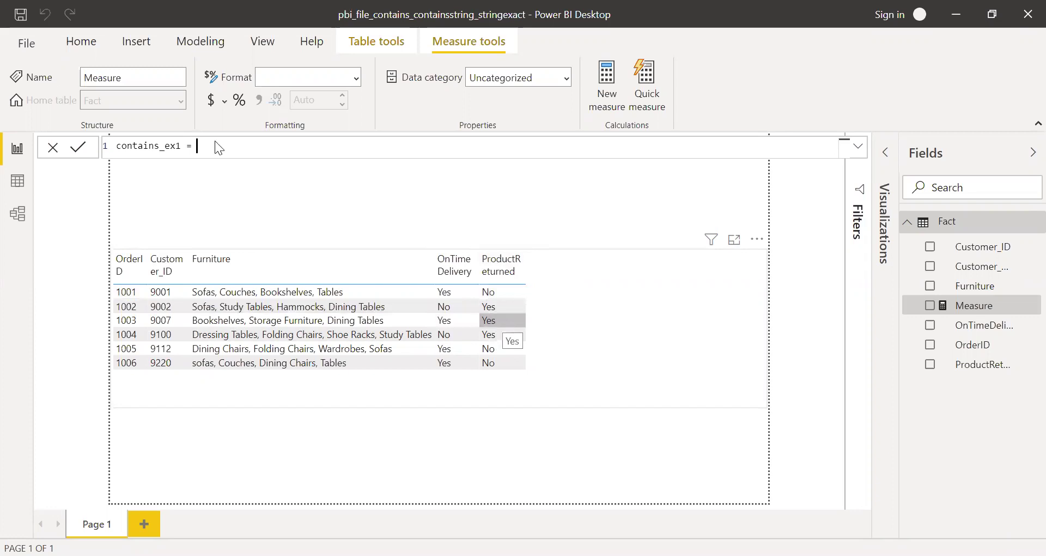
# Define contains_ex1 as CONTAINS('Fact','Fact'[OnTimeDelivery],"Yes",'Fact'[ProductReturned],"Yes") and commit it.
pyautogui.write('c')
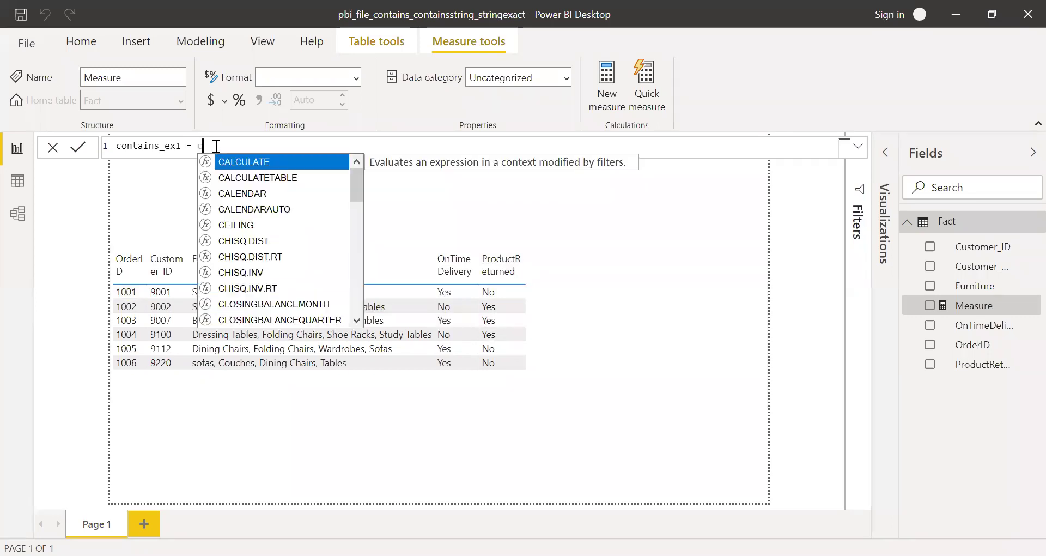
pyautogui.write('ontain')
pyautogui.press('Tab')
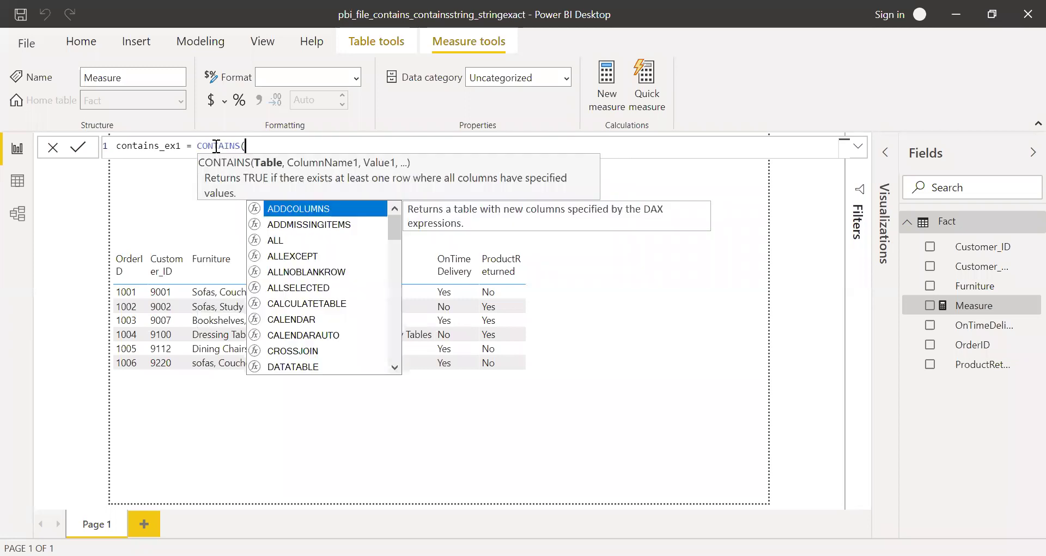
pyautogui.write('fact')
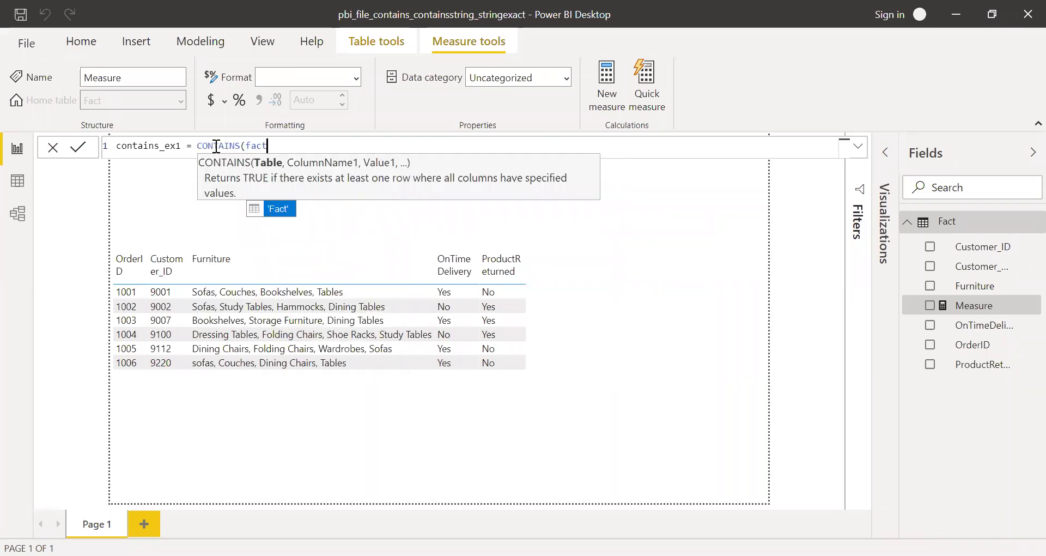
pyautogui.press('Tab')
pyautogui.write(',')
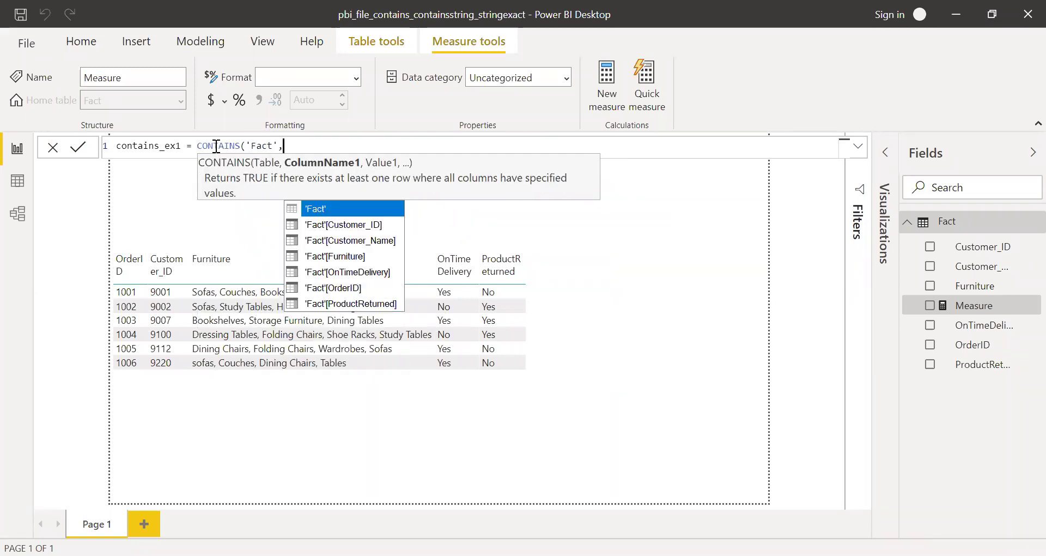
pyautogui.press('Down')
pyautogui.press('Down')
pyautogui.press('Down')
pyautogui.press('Down')
pyautogui.press('Tab')
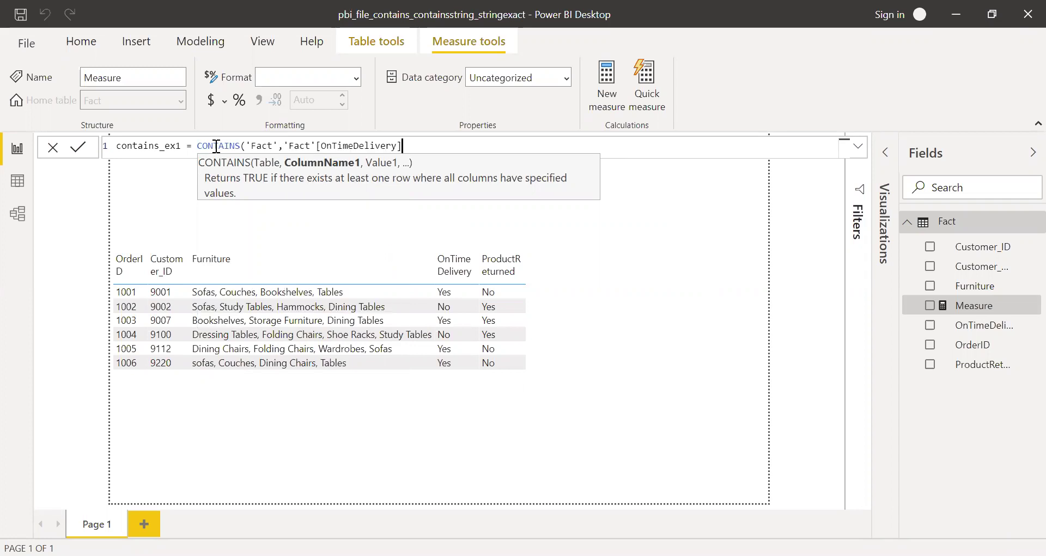
pyautogui.write(',"')
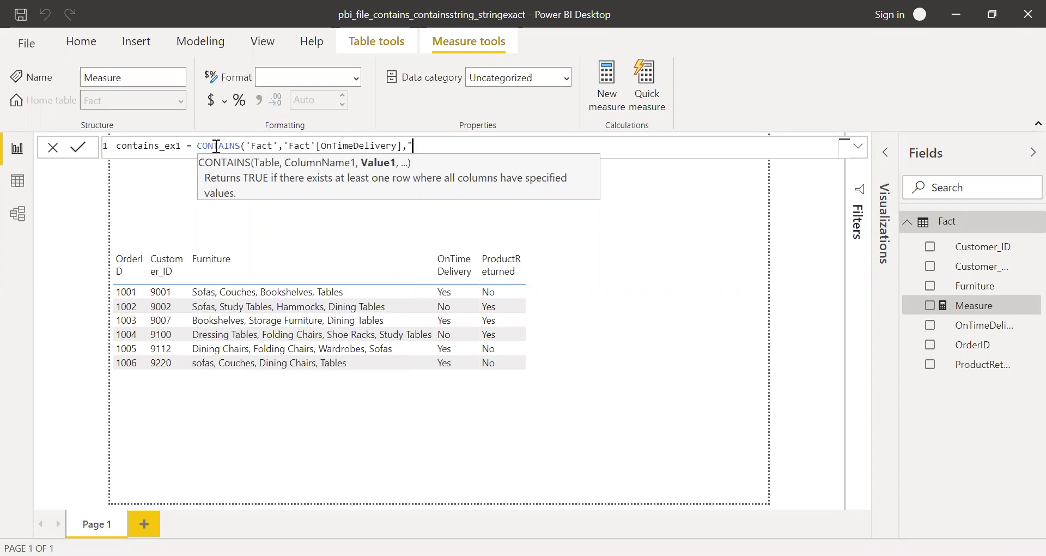
pyautogui.write('Yes",')
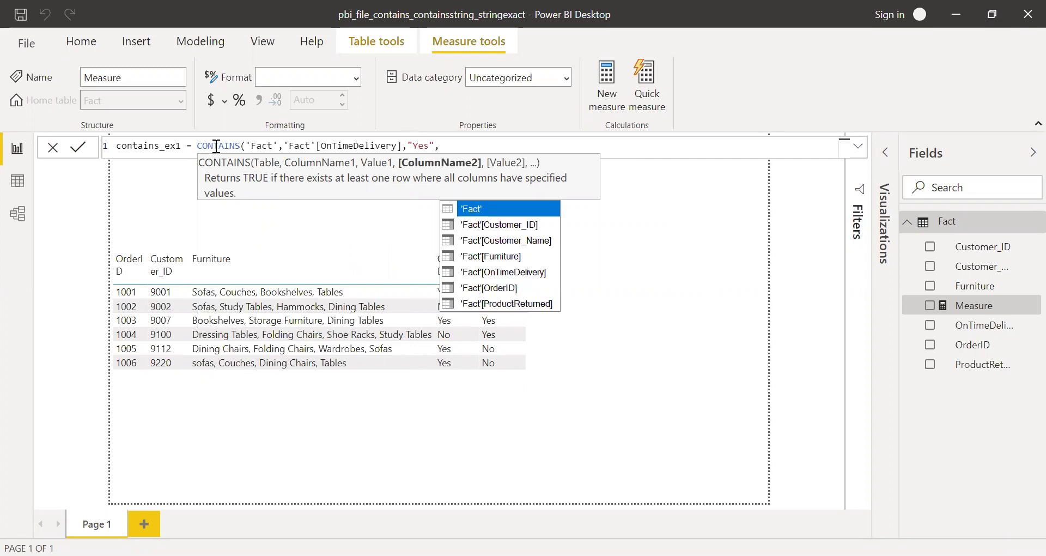
pyautogui.write('pr')
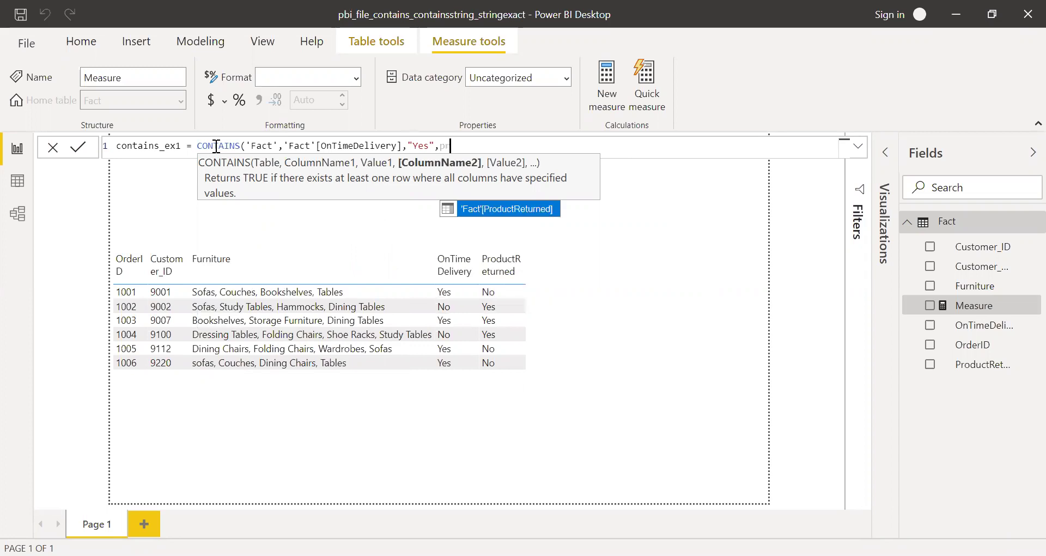
pyautogui.press('Tab')
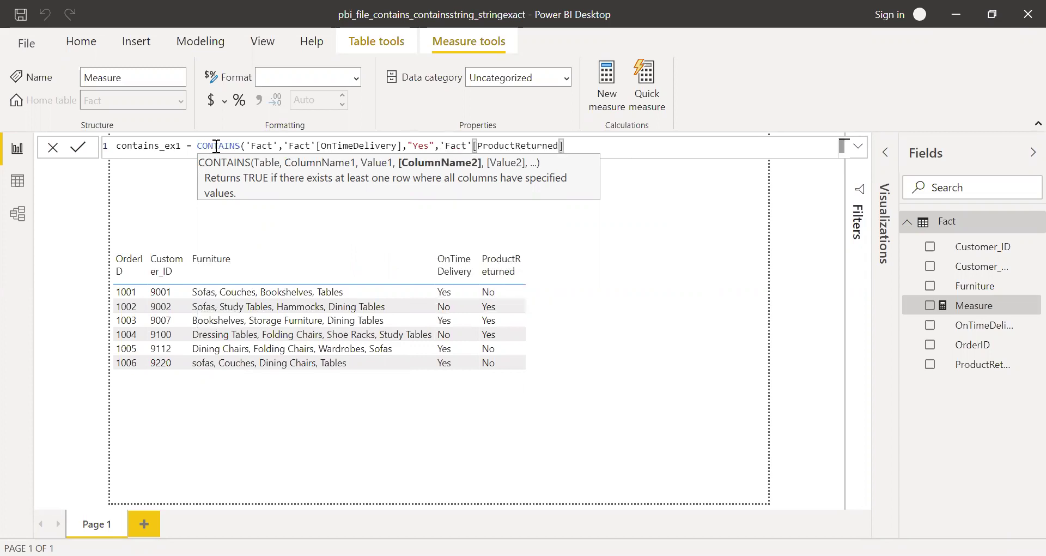
pyautogui.write(',"Y')
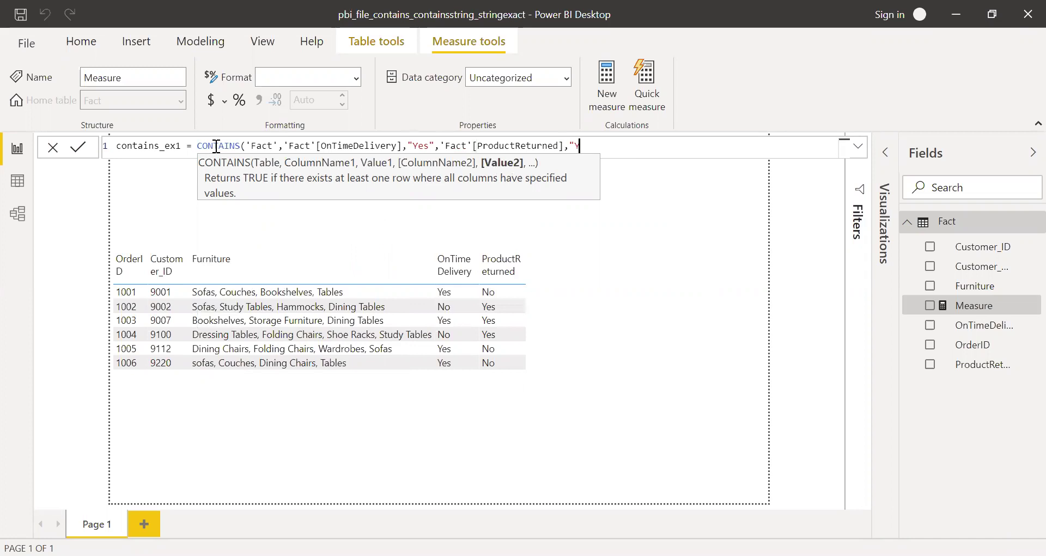
pyautogui.write('es")')
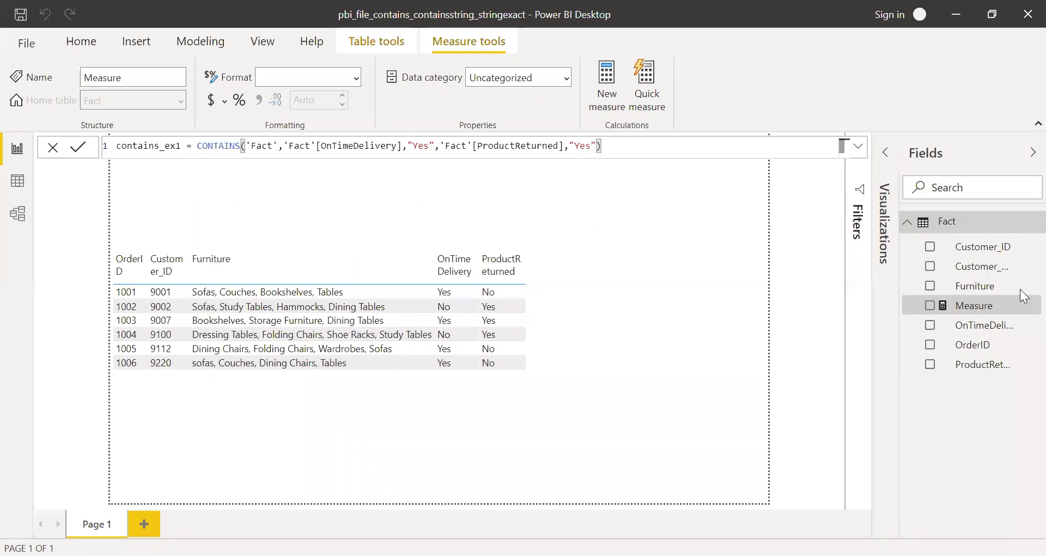
pyautogui.press('Return')
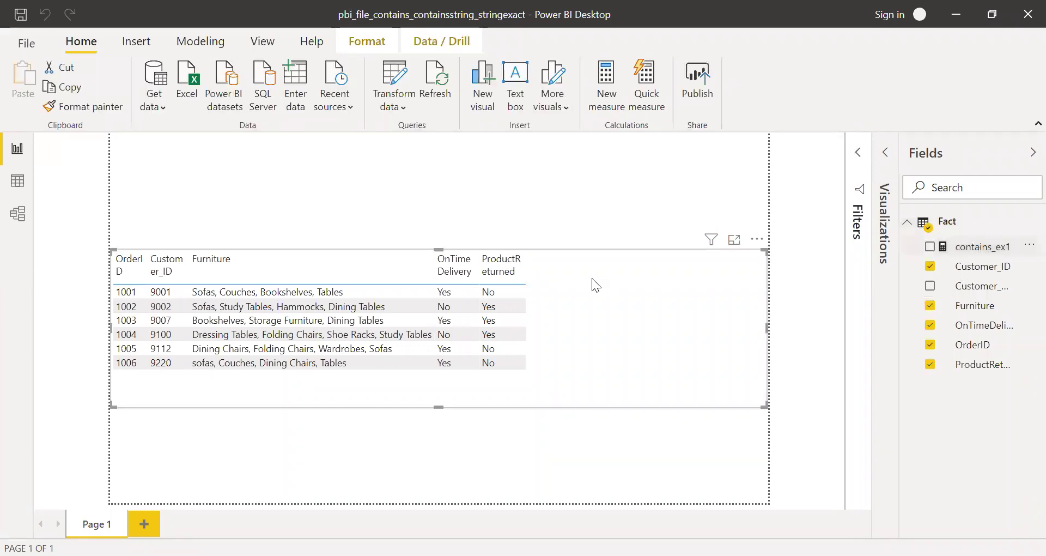
# Drop contains_ex1 onto the orders table as a new column.
pyautogui.moveTo(593, 279); pyautogui.dragTo(593, 279)
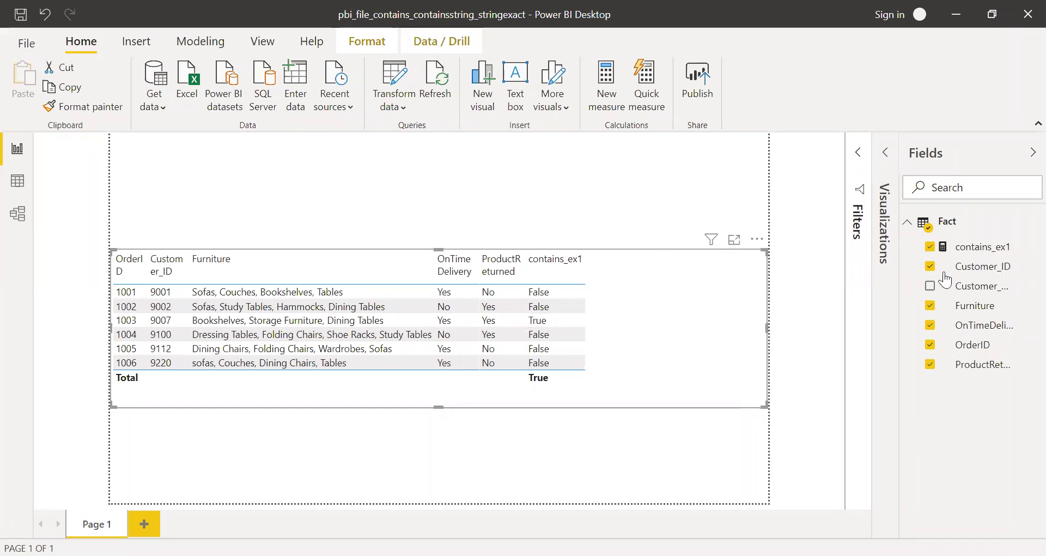
# Change contains_ex1's ProductReturned test value to lowercase "yes" and commit the formula.
pyautogui.click(973, 254)
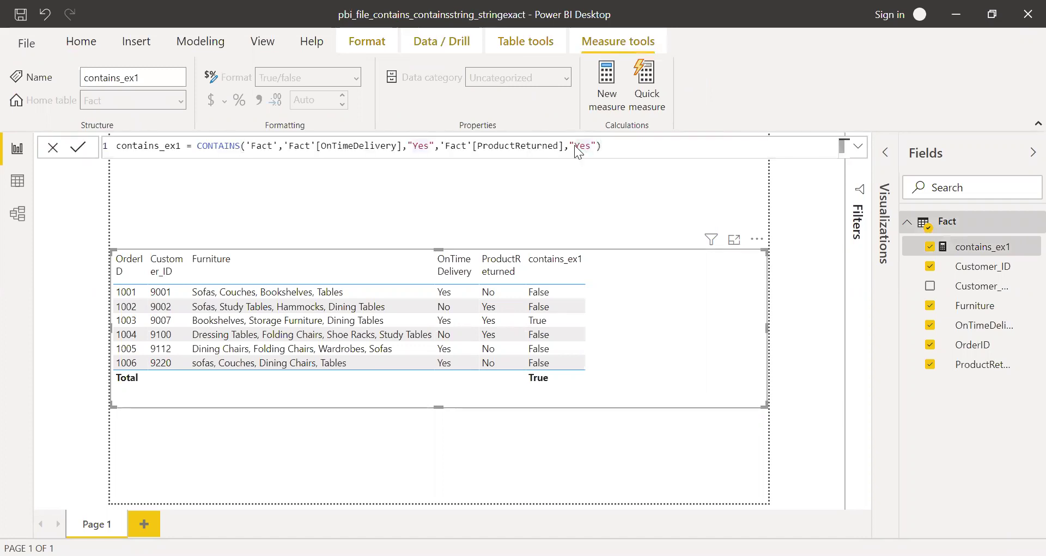
pyautogui.press('Delete')
pyautogui.write('y')
pyautogui.press('Return')
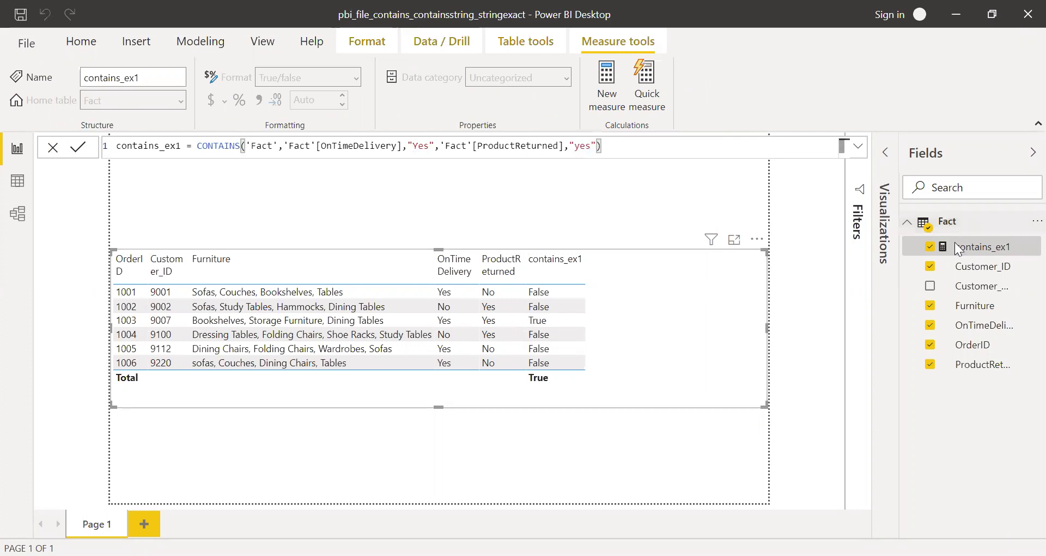
# Create a new Fact measure named containsstring_ex2 that starts with CONTAINSSTRING.
pyautogui.rightClick(947, 221)
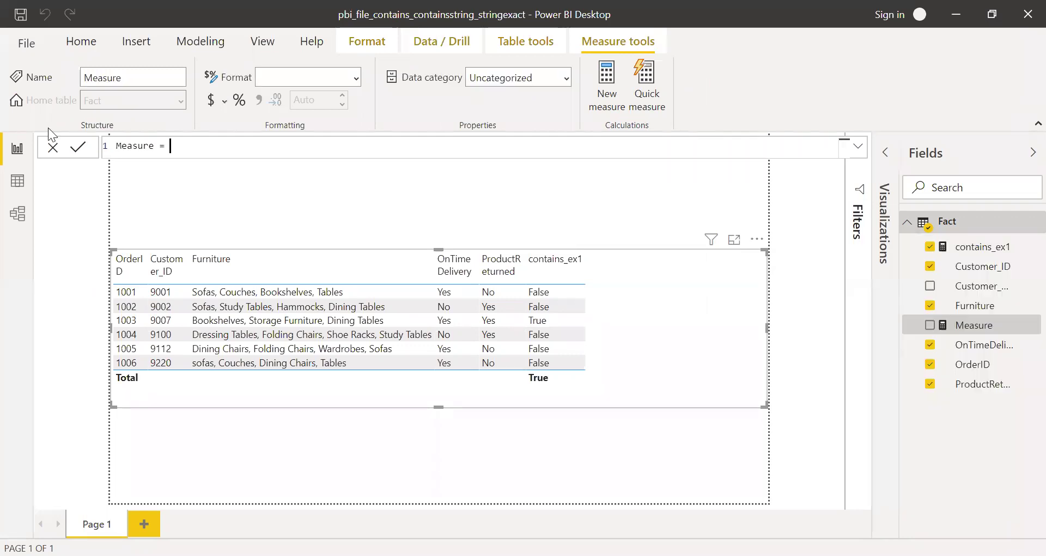
pyautogui.hotkey('ctrl', 'a')
pyautogui.write('containsstring_e')
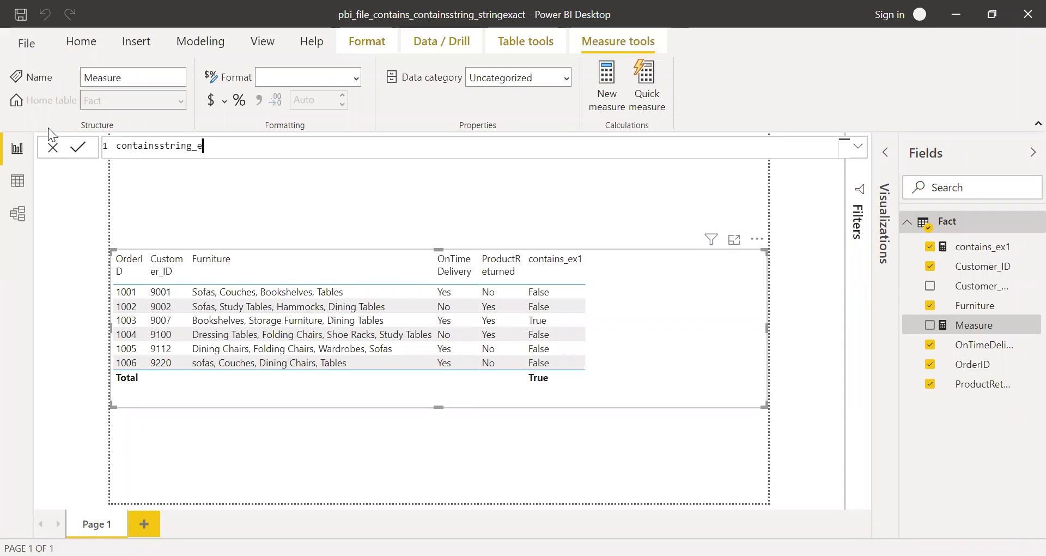
pyautogui.write('x2 = cont')
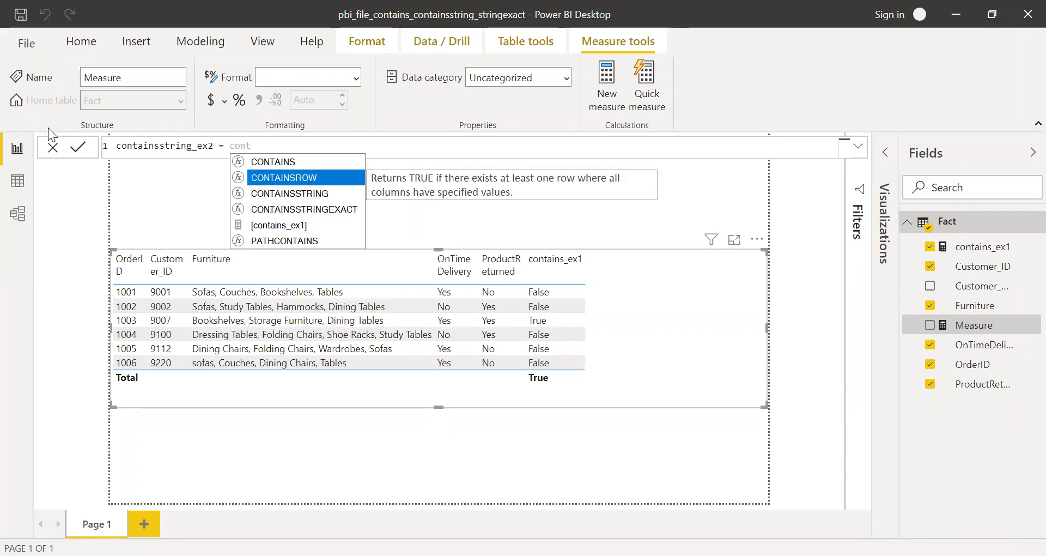
pyautogui.press('Down')
pyautogui.press('Tab')
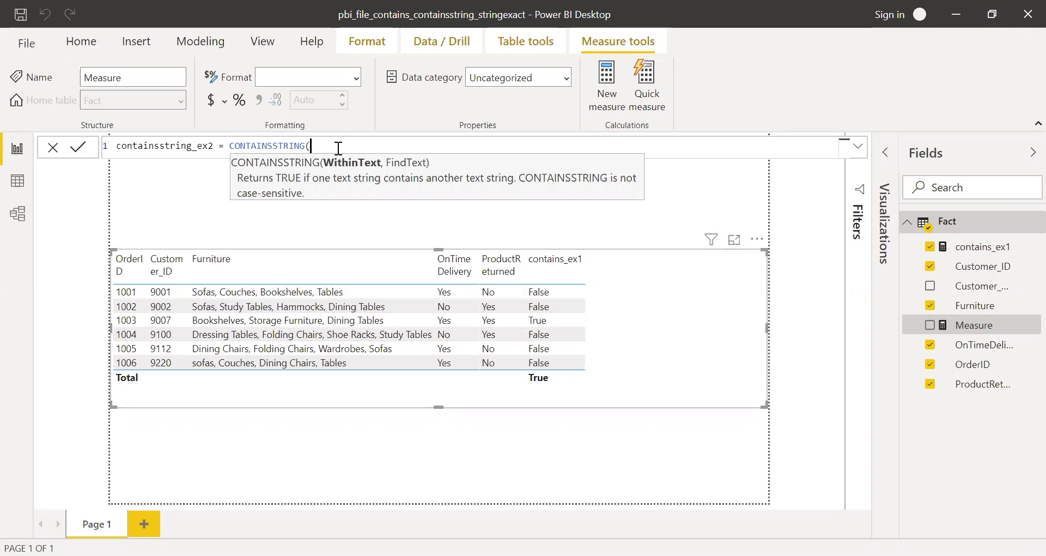
# Complete it as CONTAINSSTRING(SELECTEDVALUE('Fact'[Furniture]),"Sofas") and commit the measure.
pyautogui.write('sel')
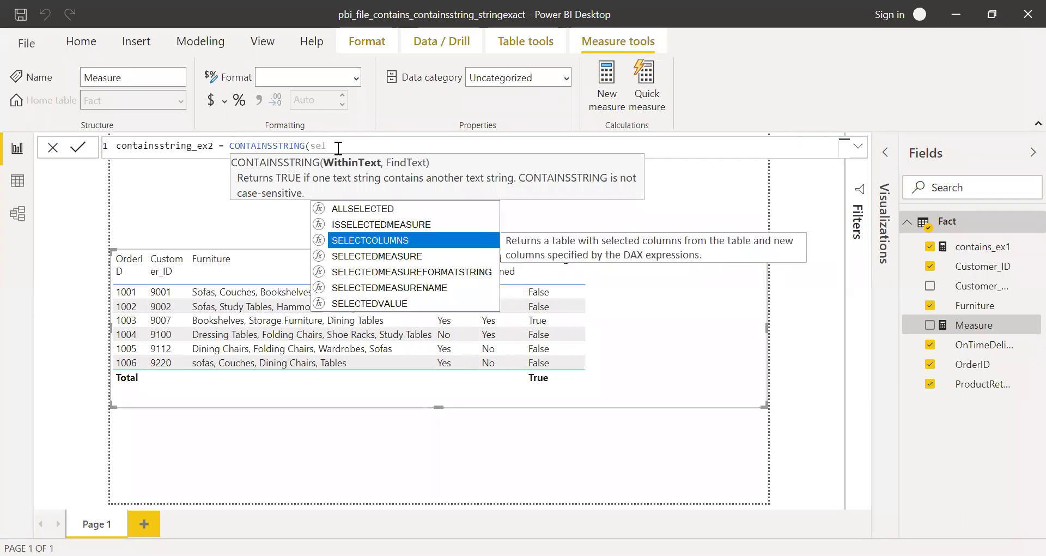
pyautogui.press('Down')
pyautogui.press('Down')
pyautogui.press('Down')
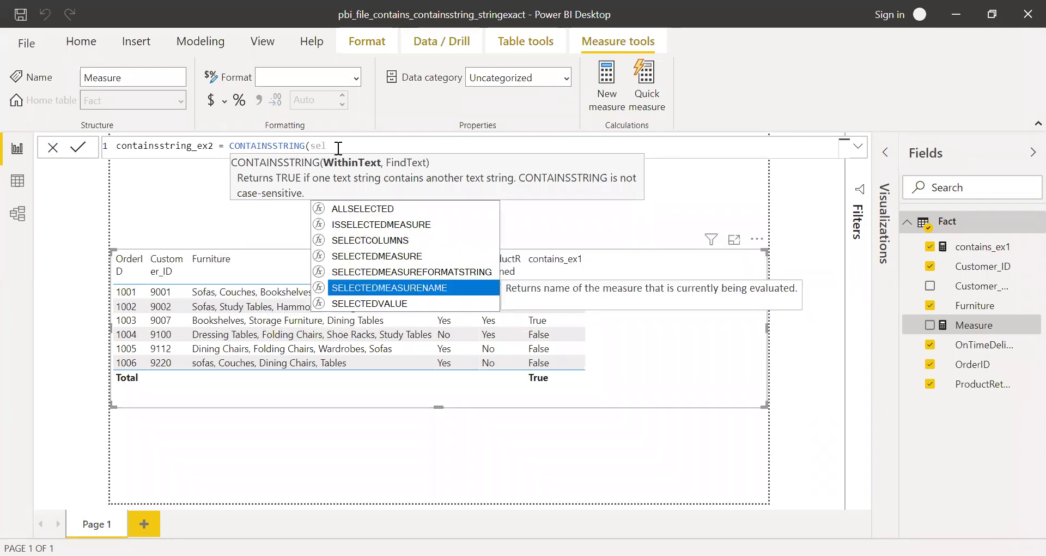
pyautogui.press('Down')
pyautogui.press('Tab')
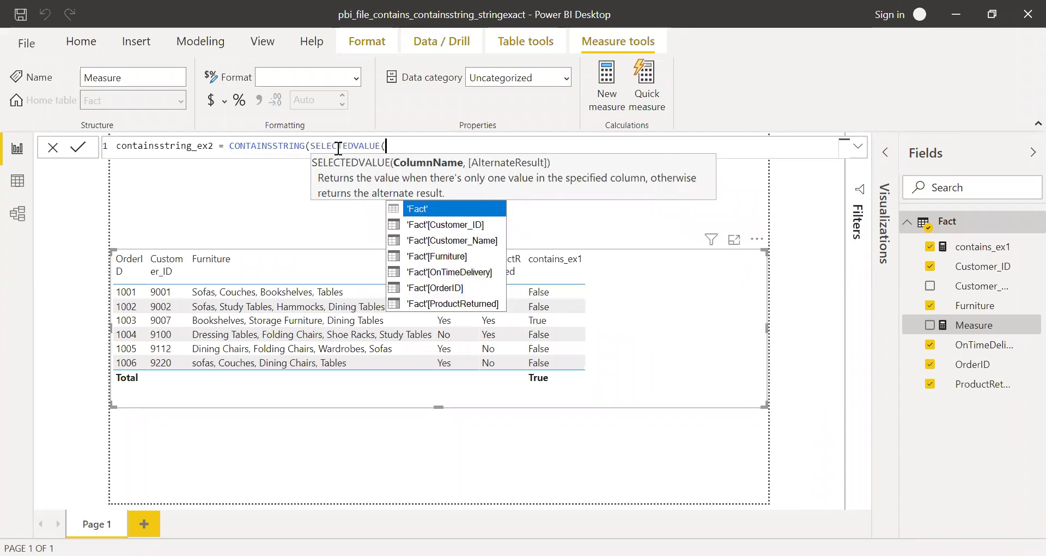
pyautogui.press('Down')
pyautogui.press('Down')
pyautogui.press('Down')
pyautogui.press('Tab')
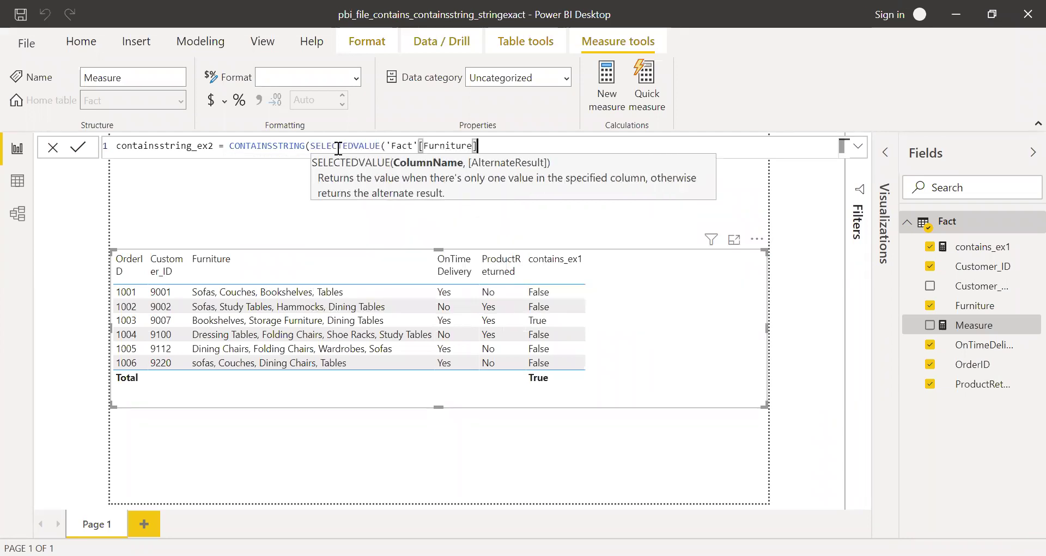
pyautogui.write(')')
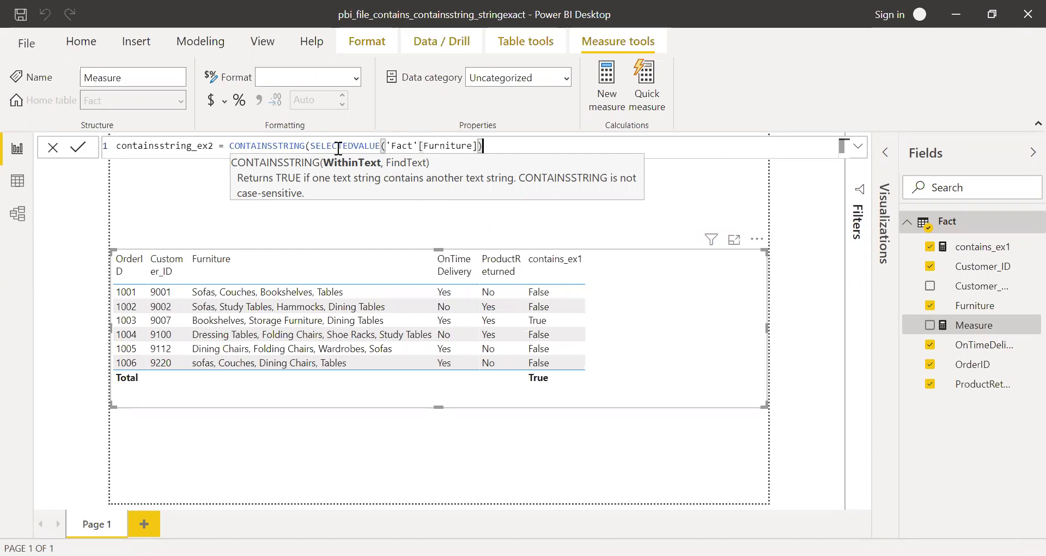
pyautogui.write(',"sogas')
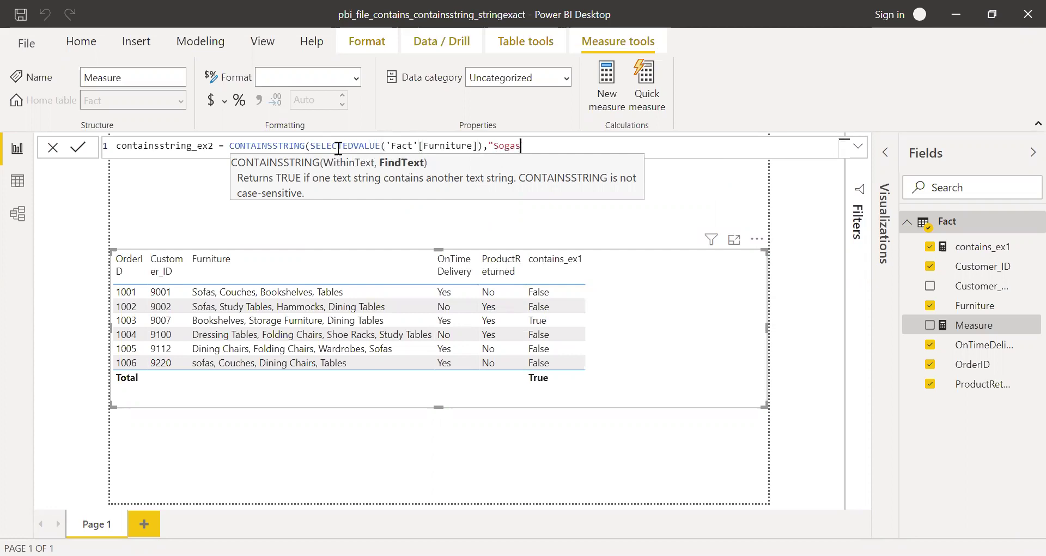
pyautogui.press('BackSpace')
pyautogui.press('BackSpace')
pyautogui.press('BackSpace')
pyautogui.write('fas")')
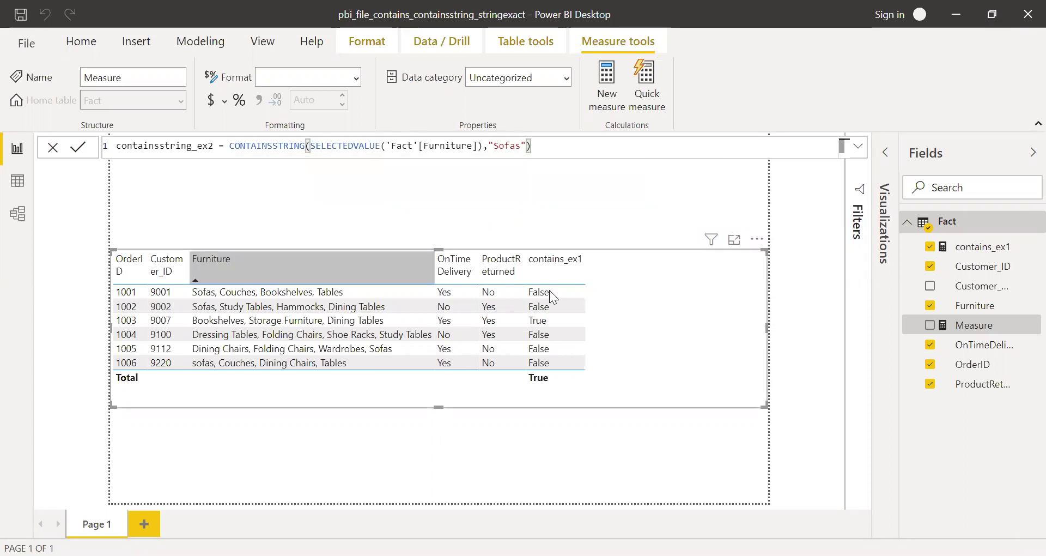
pyautogui.click(220, 292)
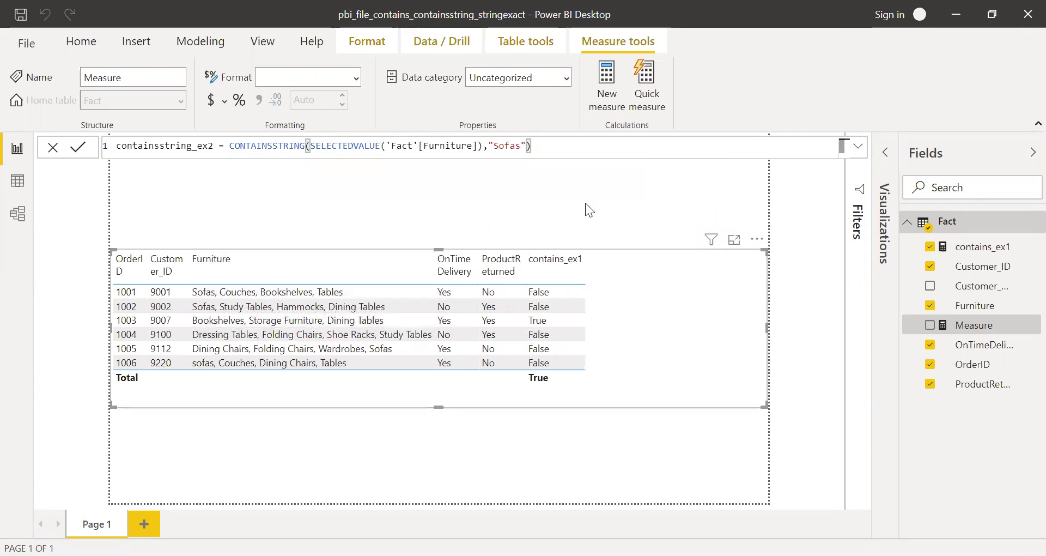
pyautogui.press('Return')
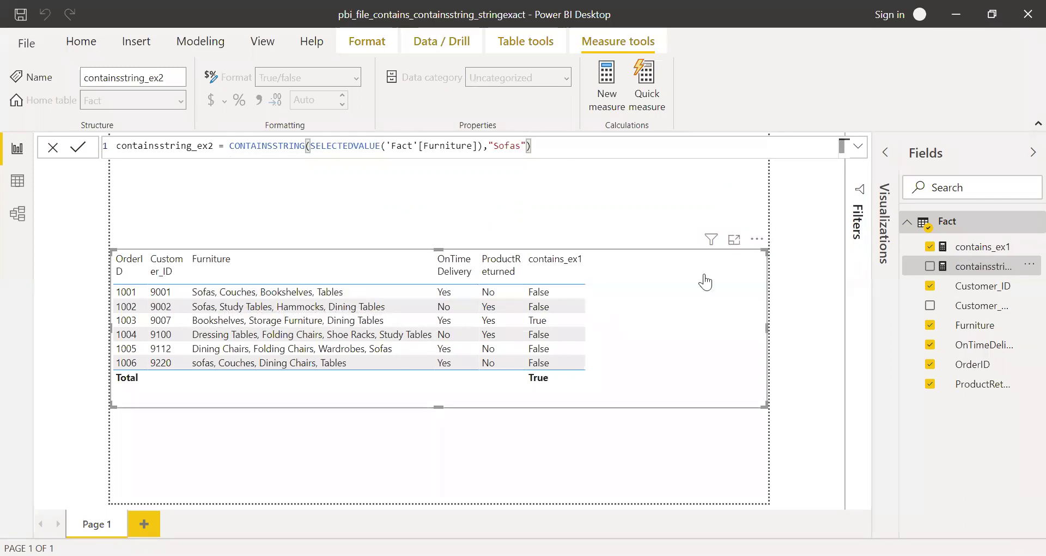
# Add containsstring_ex2 to the orders table and highlight "Sofas" in its formula.
pyautogui.moveTo(625, 297); pyautogui.dragTo(624, 296)
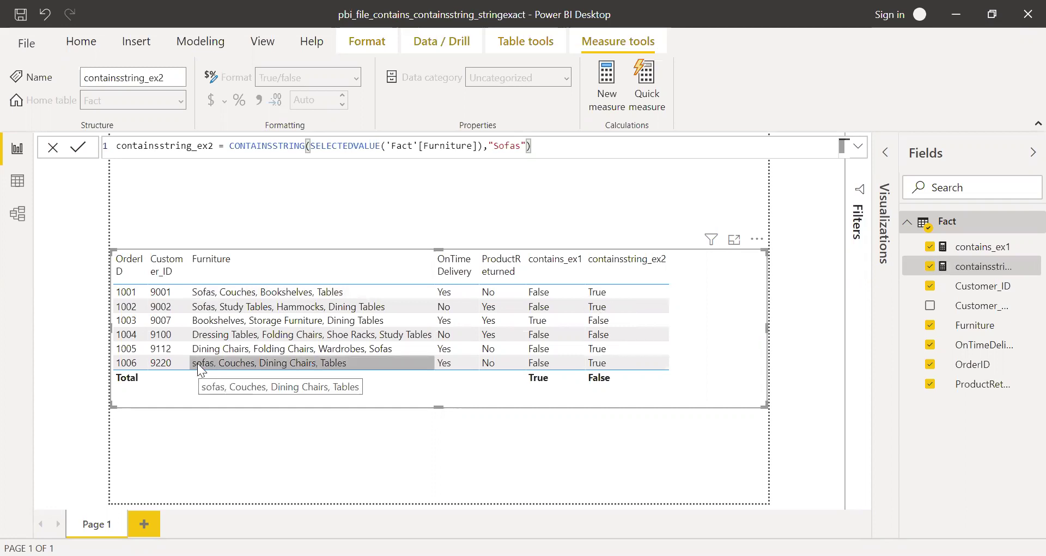
pyautogui.doubleClick(497, 147)
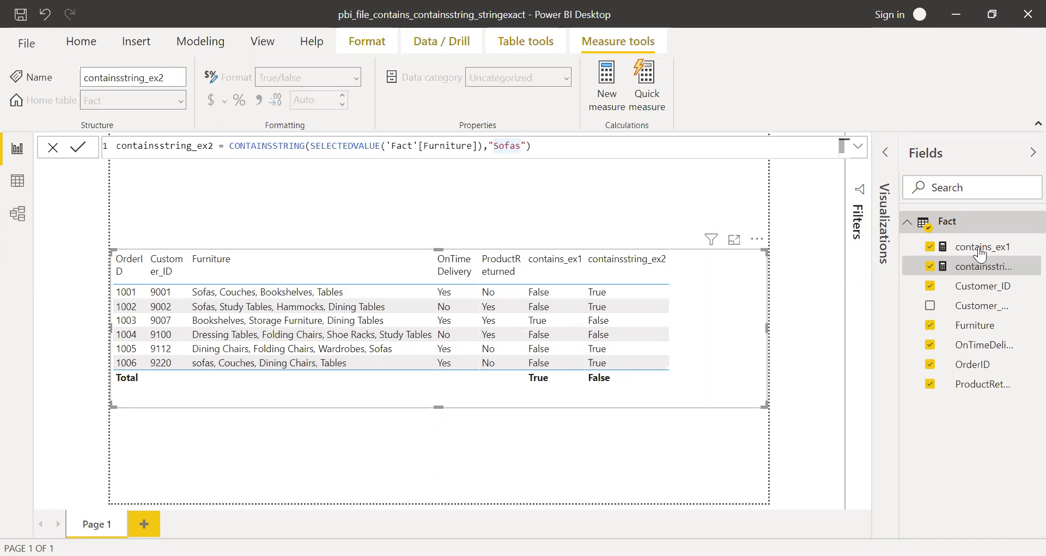
# Start a new Fact measure named containsStringexact_ex3 using CONTAINSSTRINGEXACT.
pyautogui.rightClick(957, 234)
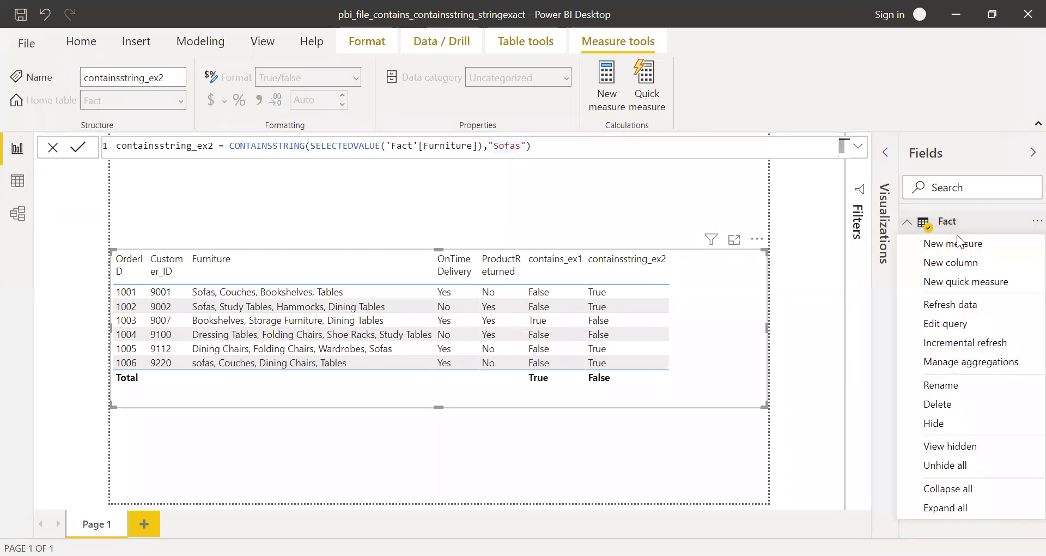
pyautogui.press('Escape')
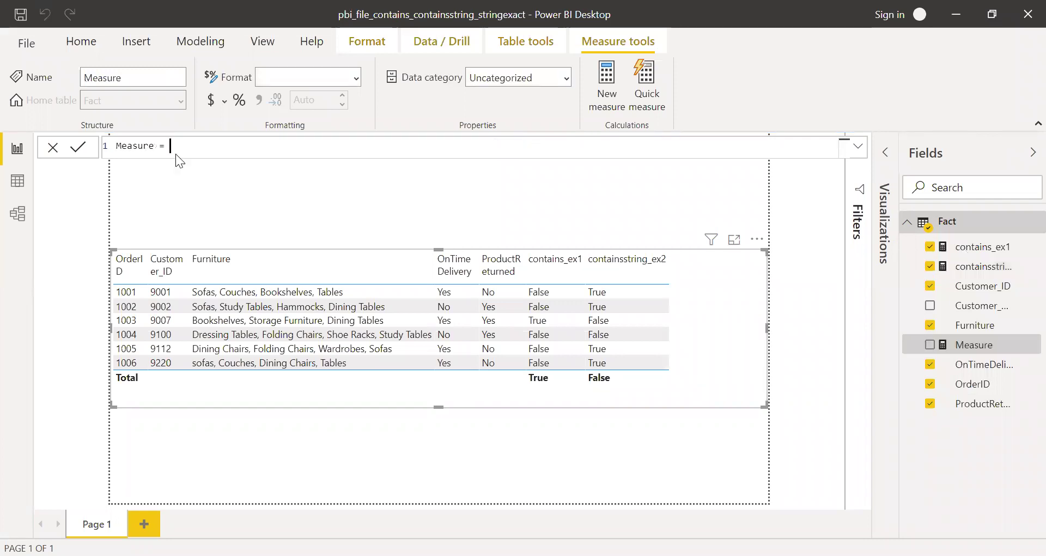
pyautogui.hotkey('ctrl', 'a')
pyautogui.write('containsStringexact_ex3 = contai')
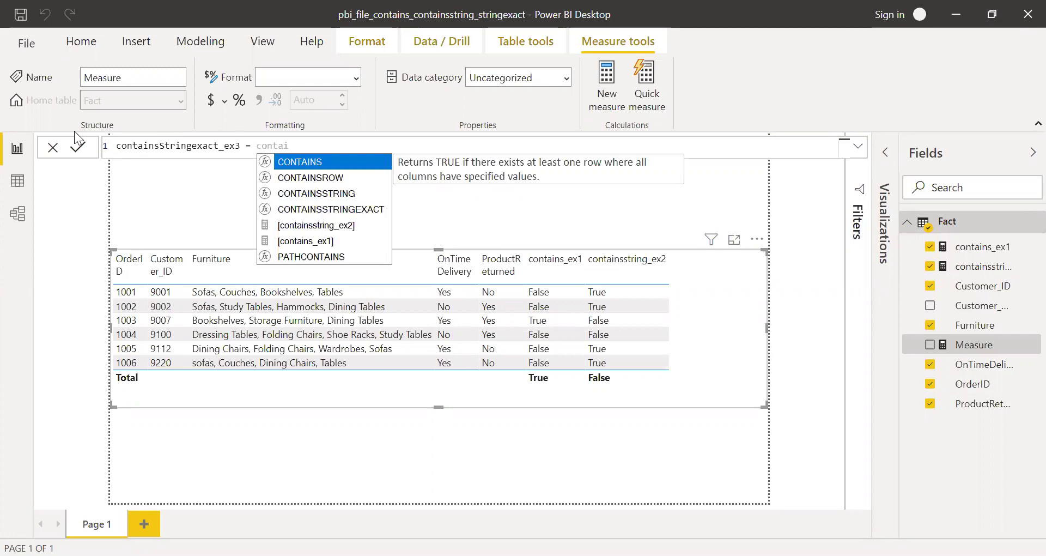
pyautogui.press('Down')
pyautogui.press('Down')
pyautogui.press('Down')
pyautogui.press('Tab')
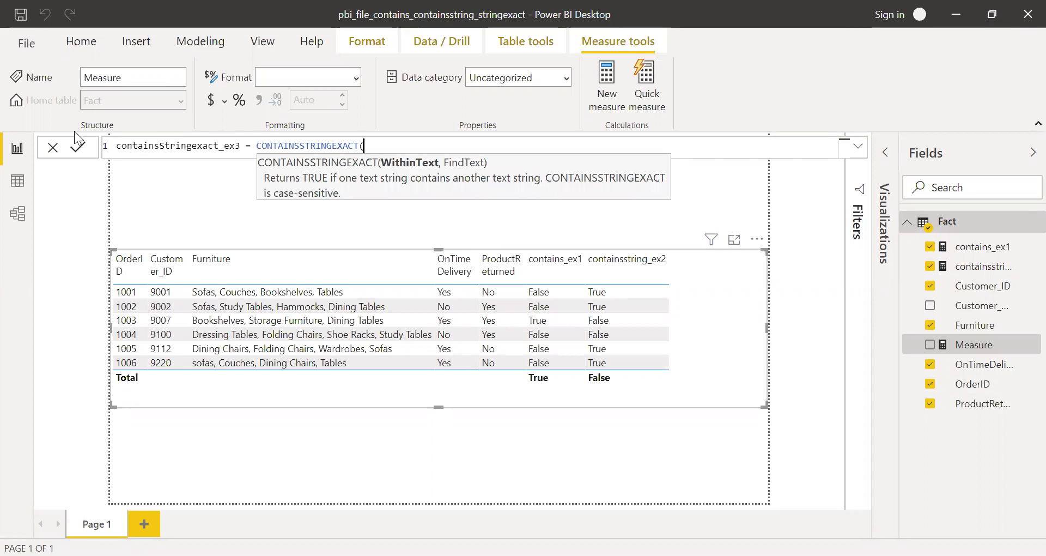
# Finish it as CONTAINSSTRINGEXACT(SELECTEDVALUE('Fact'[Furniture]),"Sofas") and commit the measure.
pyautogui.write('sel')
pyautogui.press('Down')
pyautogui.press('Down')
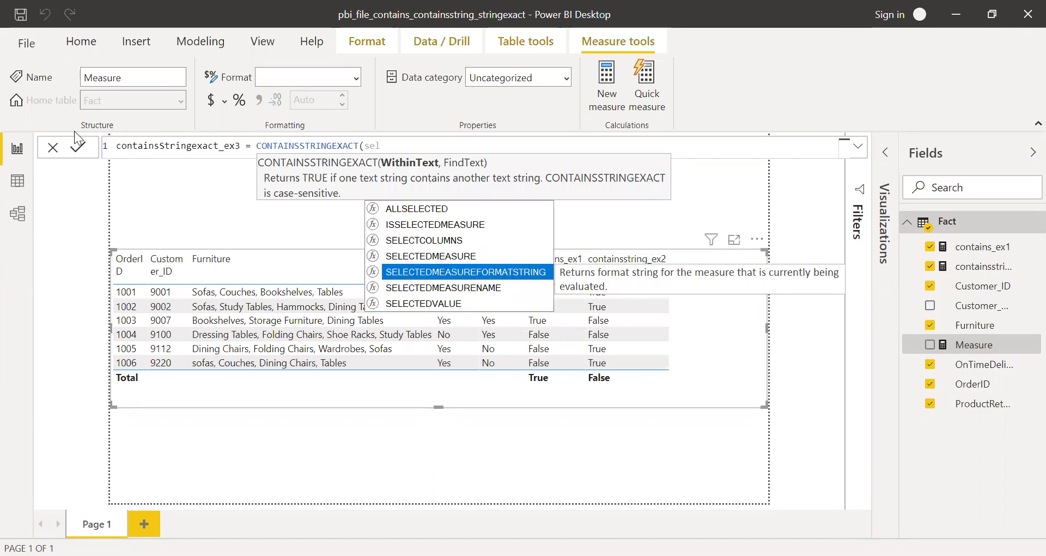
pyautogui.press('Down')
pyautogui.press('Down')
pyautogui.press('Tab')
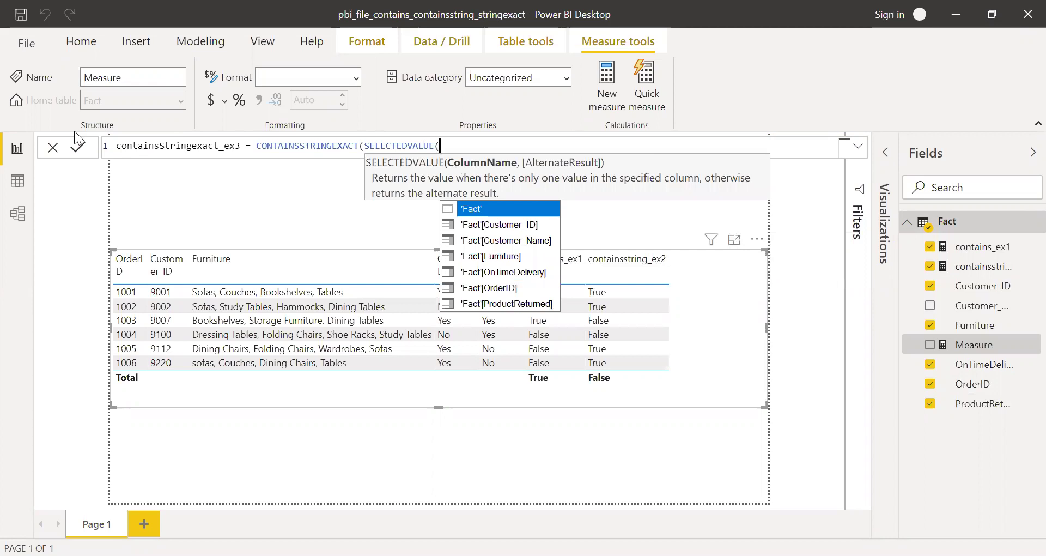
pyautogui.write('fur')
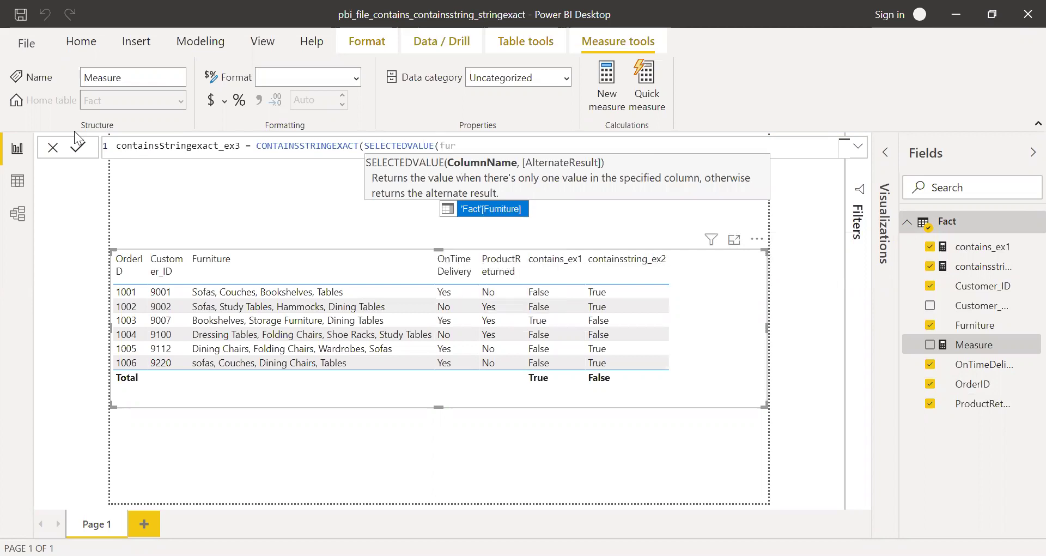
pyautogui.press('Tab')
pyautogui.write(')')
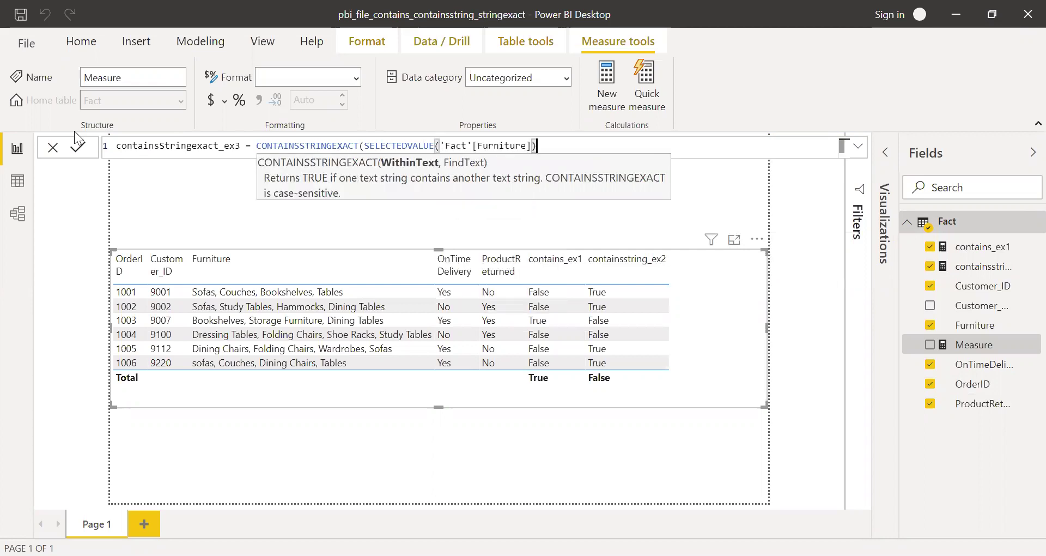
pyautogui.write(',"Sofas')
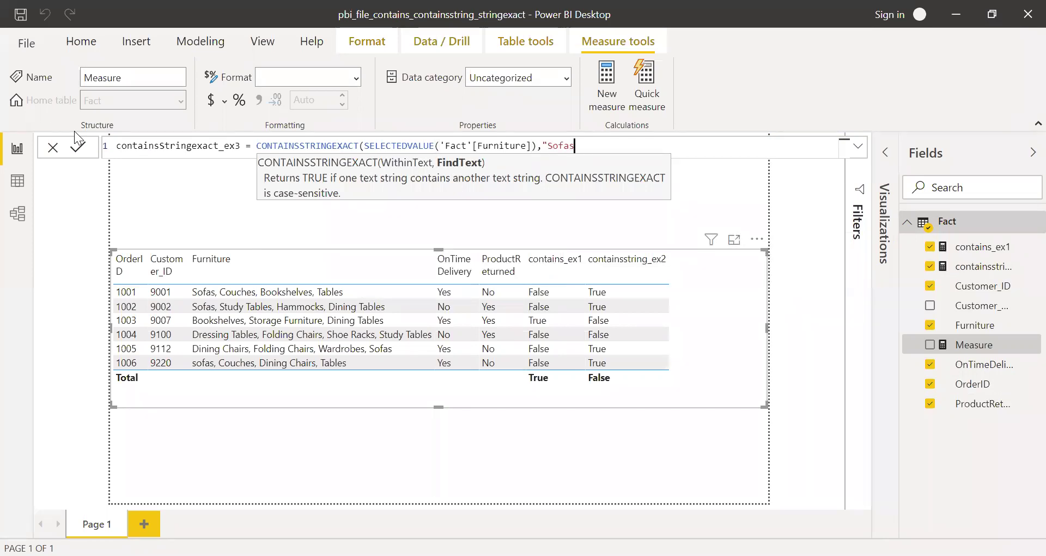
pyautogui.write('")')
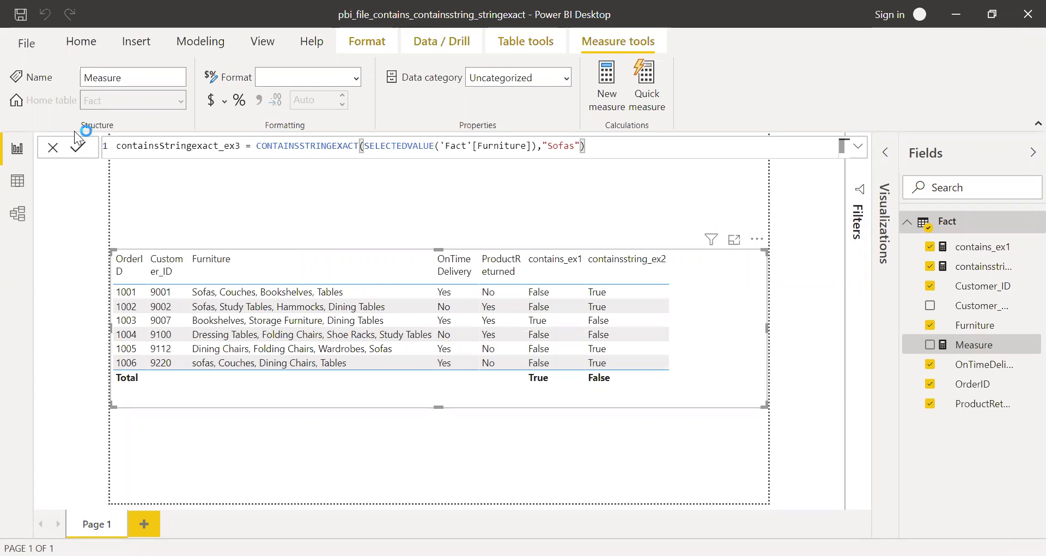
pyautogui.press('Return')
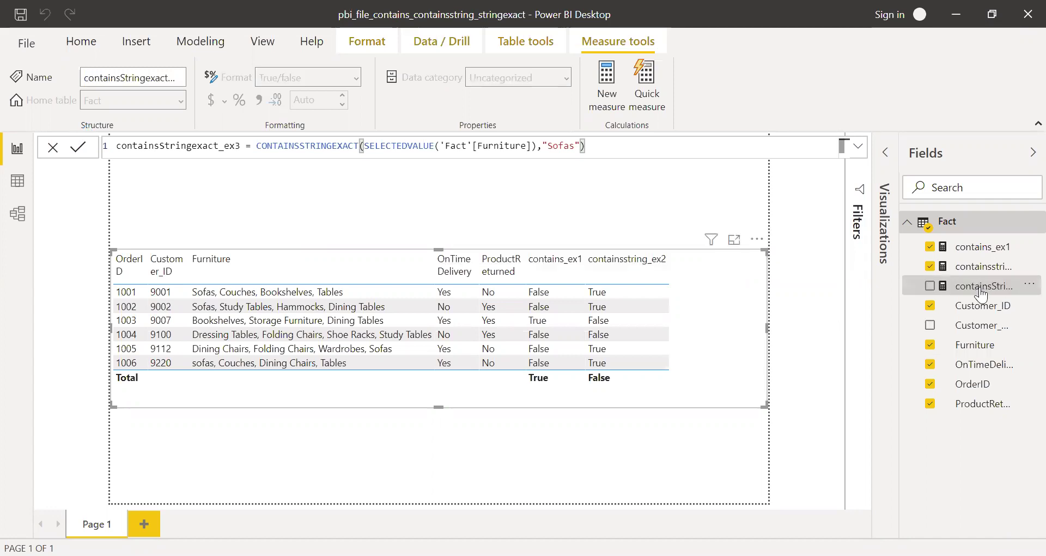
# Add containsStringexact_ex3 to the orders table, point out the capital S in "Sofas", then deselect the table.
pyautogui.moveTo(980, 292); pyautogui.dragTo(729, 308)
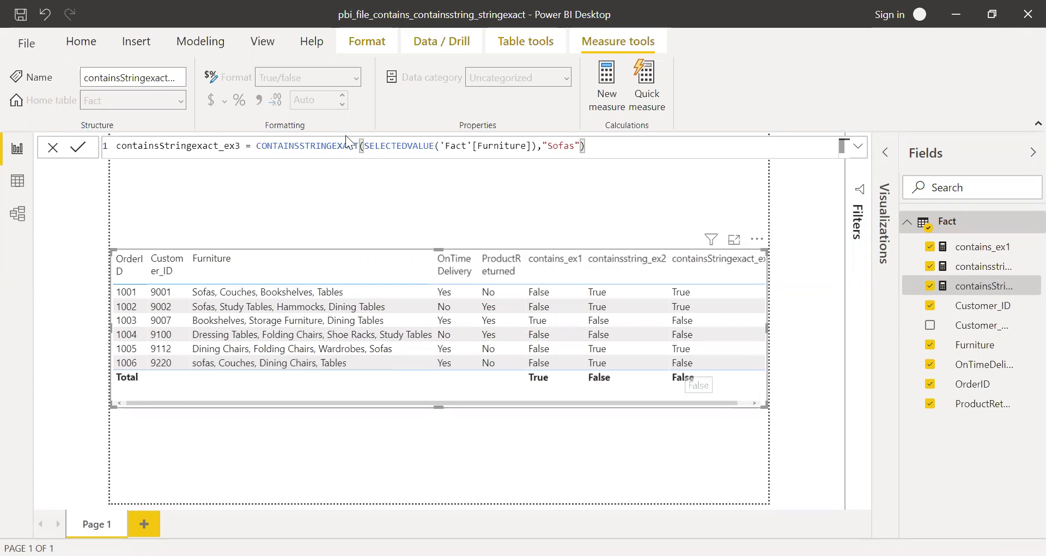
pyautogui.click(558, 147)
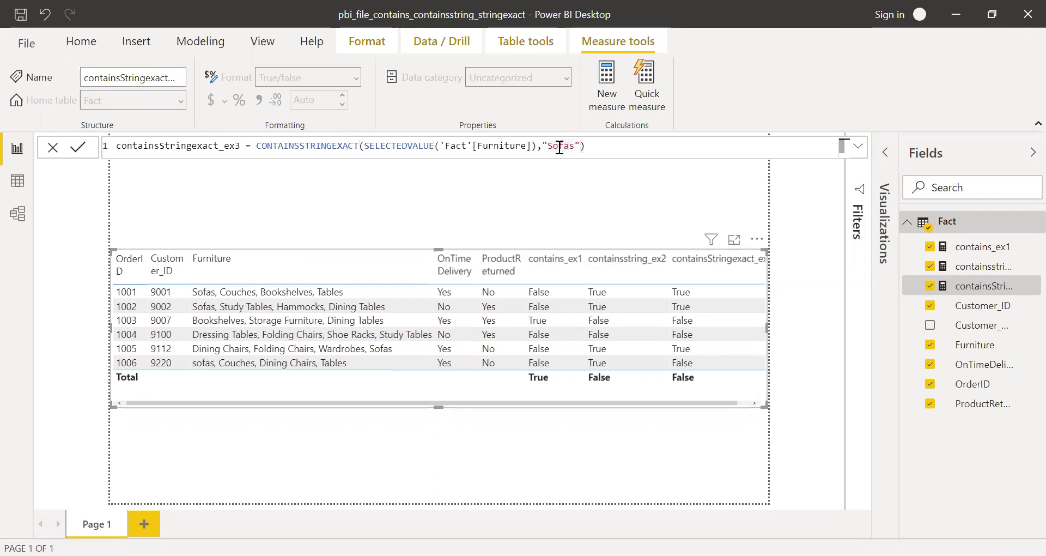
pyautogui.click(549, 146)
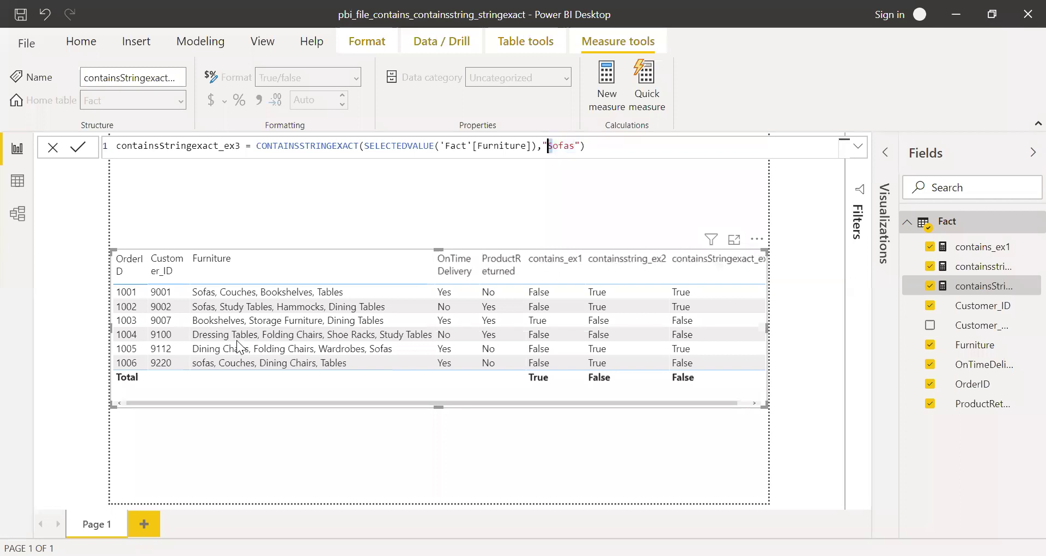
pyautogui.click(801, 327)
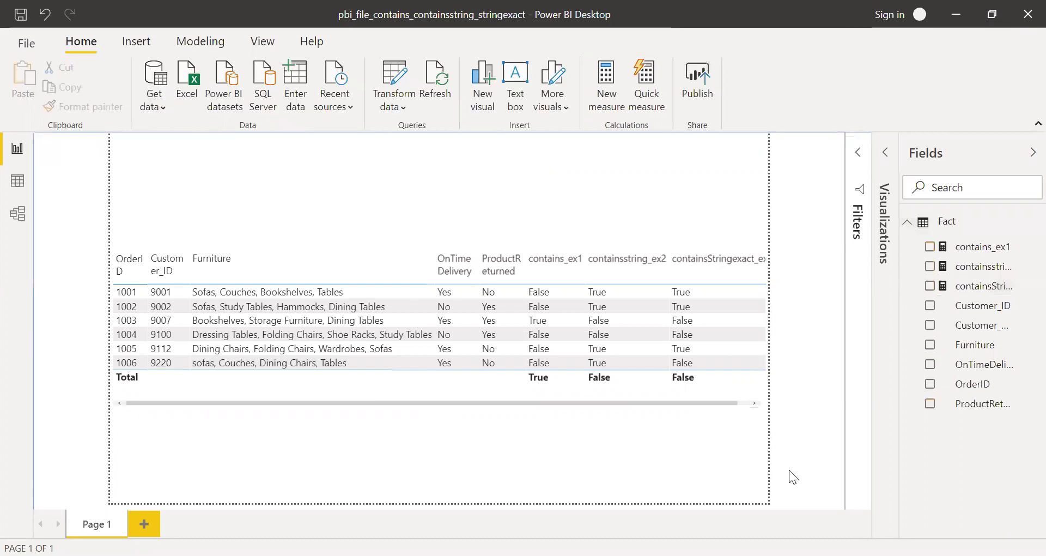